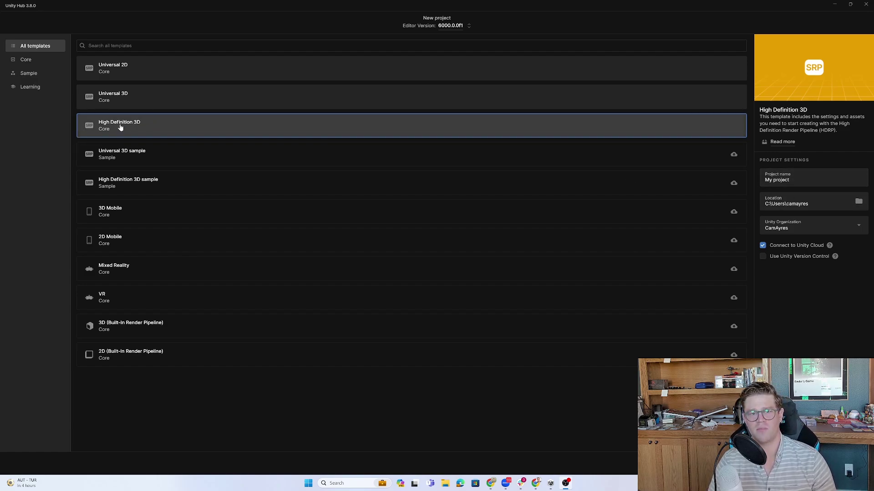
Select the project name field in Unity Hub to rename the new High Definition 3D project.
left_click(785, 179)
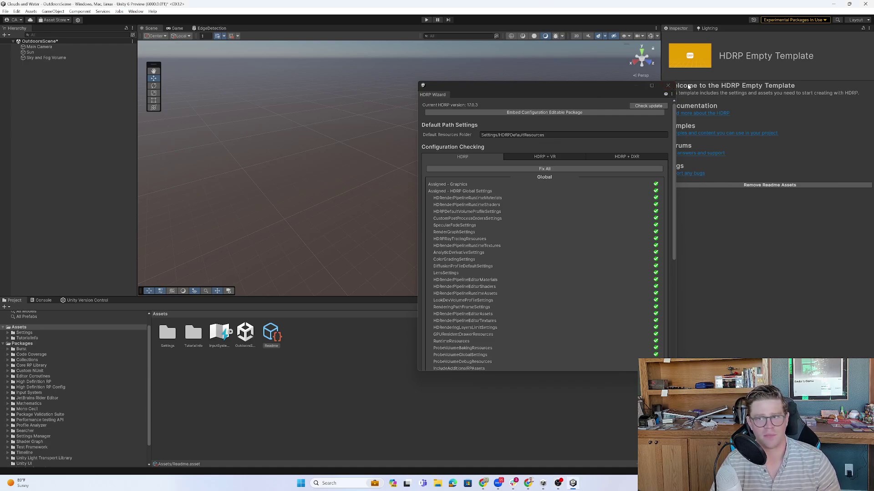
Dismiss the HDRP Wizard and select the Sky and Fog Volume in the Hierarchy.
left_click(667, 86)
left_click(45, 57)
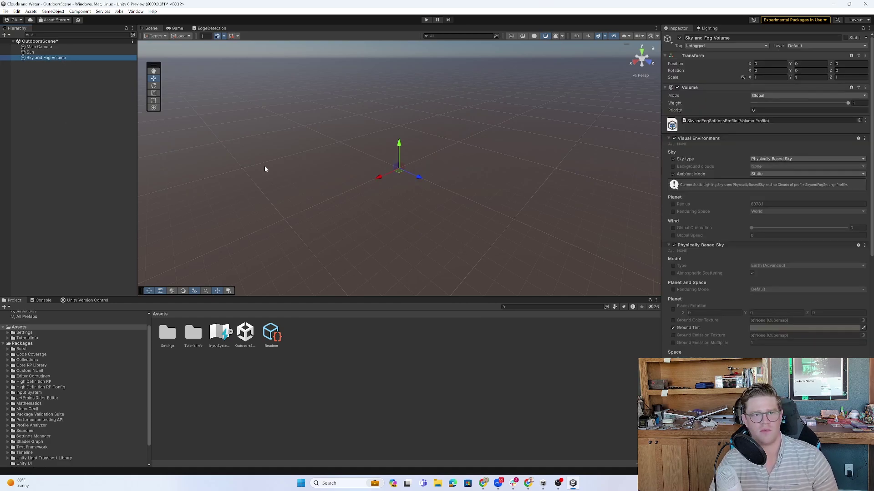
scroll(742, 318, "down", 3)
scroll(742, 318, "down", 3)
scroll(741, 318, "down", 3)
scroll(740, 318, "down", 3)
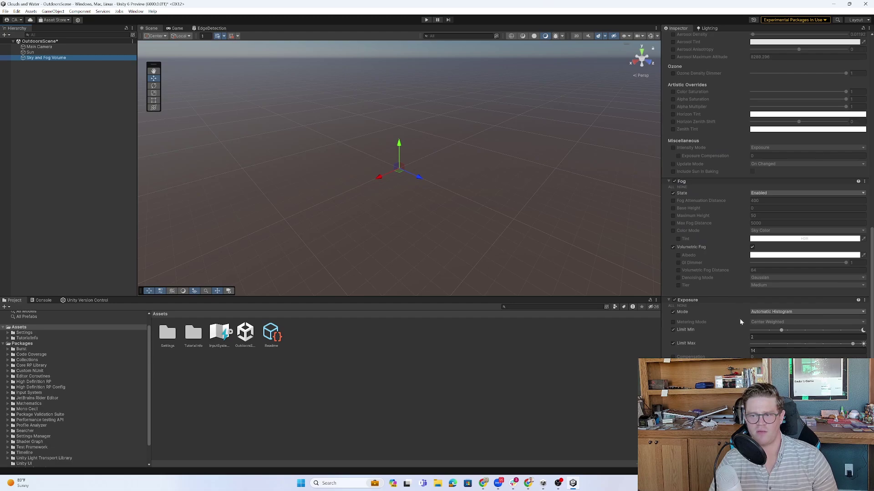
scroll(727, 278, "up", 3)
scroll(734, 280, "up", 3)
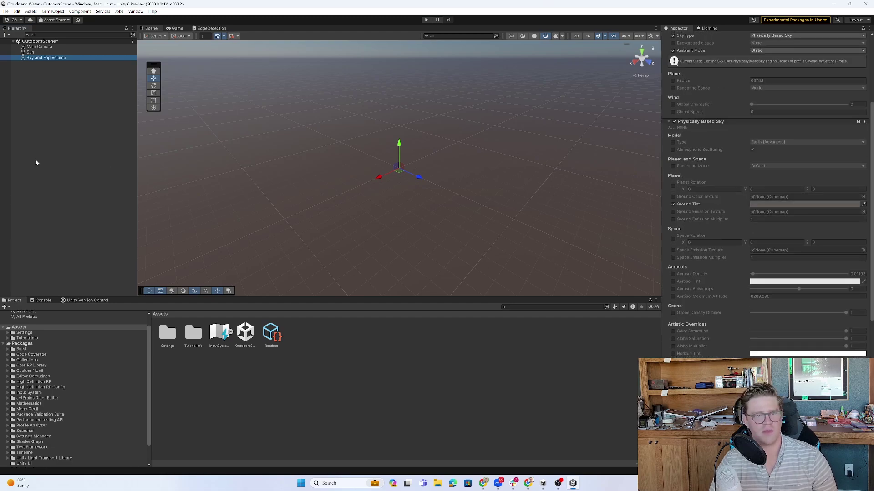
left_click(35, 162)
left_click(67, 58)
Delete the Sky and Fog Volume and add a Global Volume to the scene.
key("Delete")
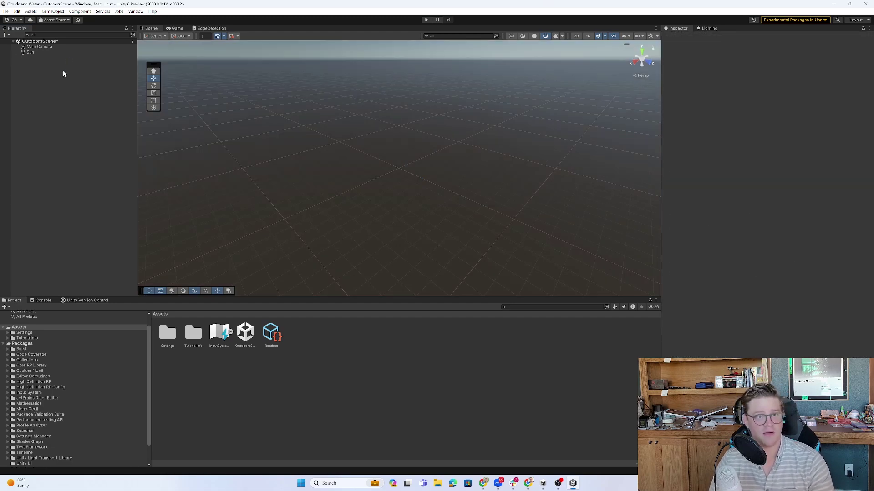
right_click(62, 77)
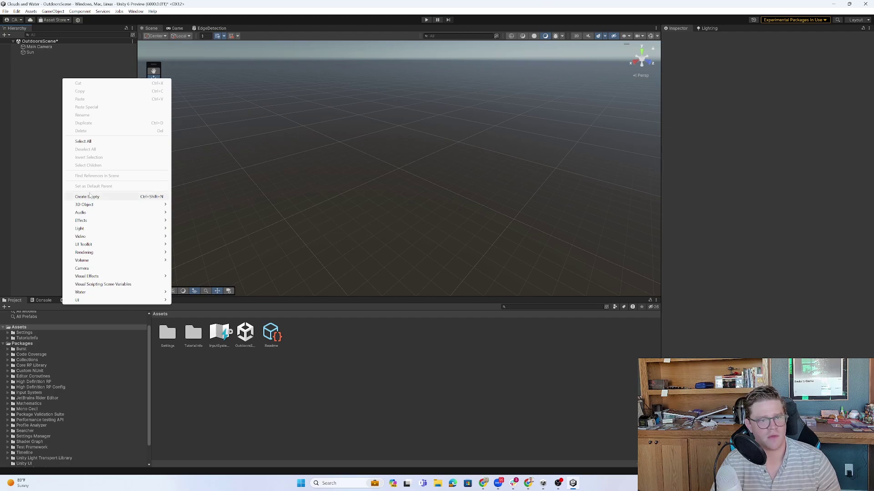
left_click(37, 91)
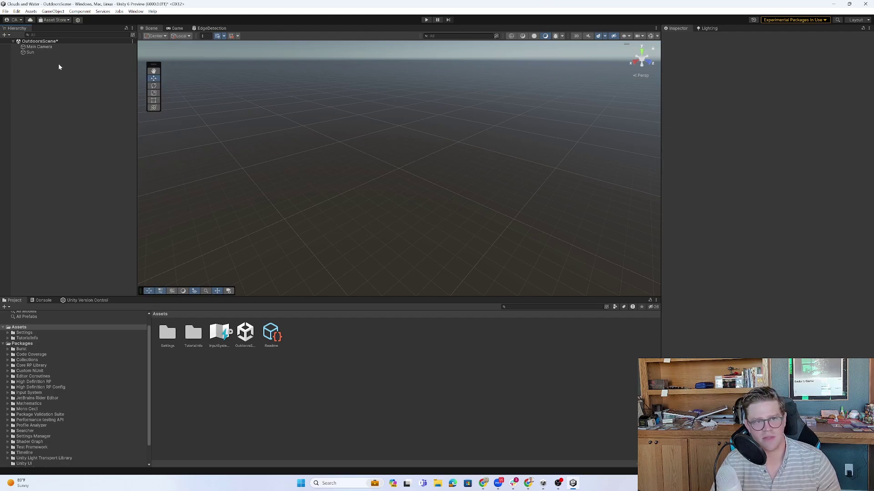
left_click(50, 52)
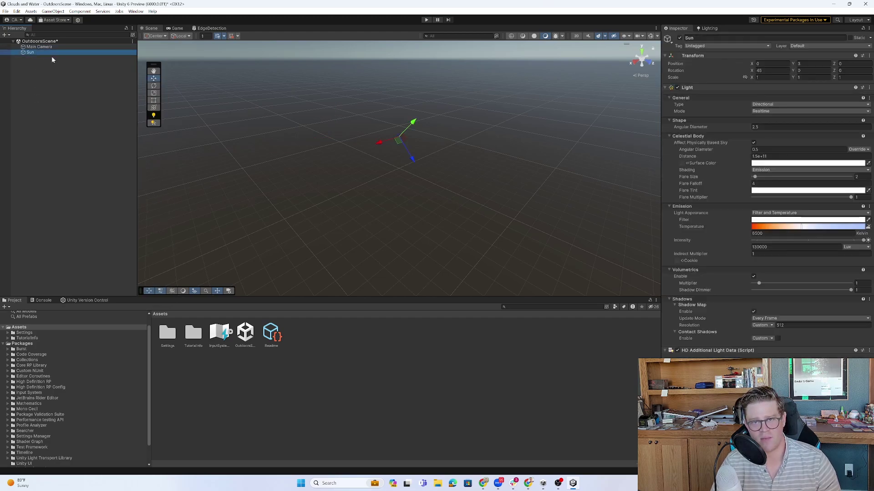
right_click(52, 84)
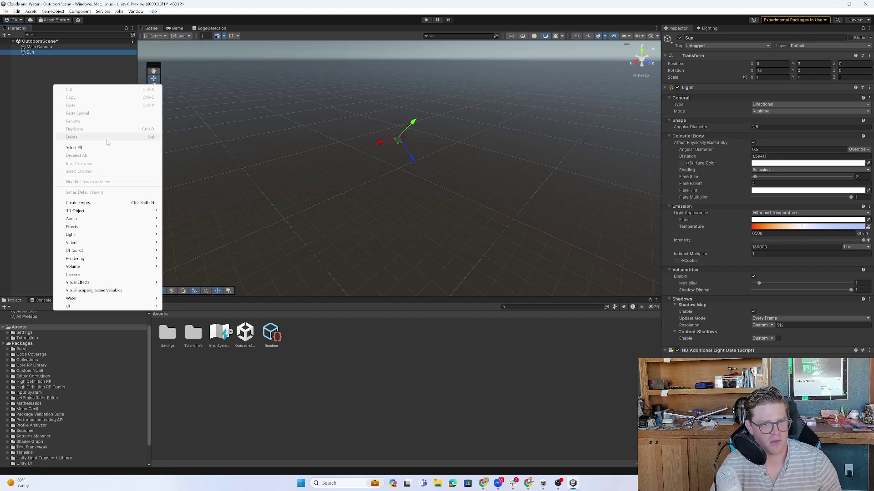
mouse_move(72, 266)
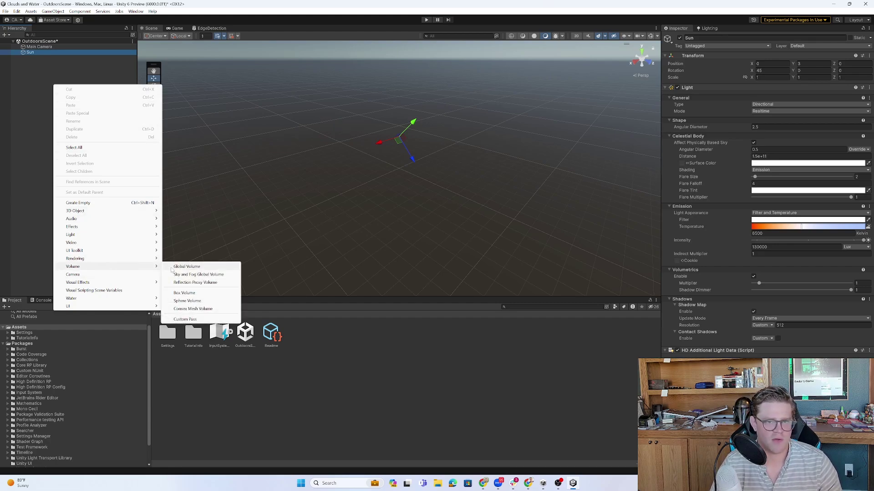
left_click(186, 267)
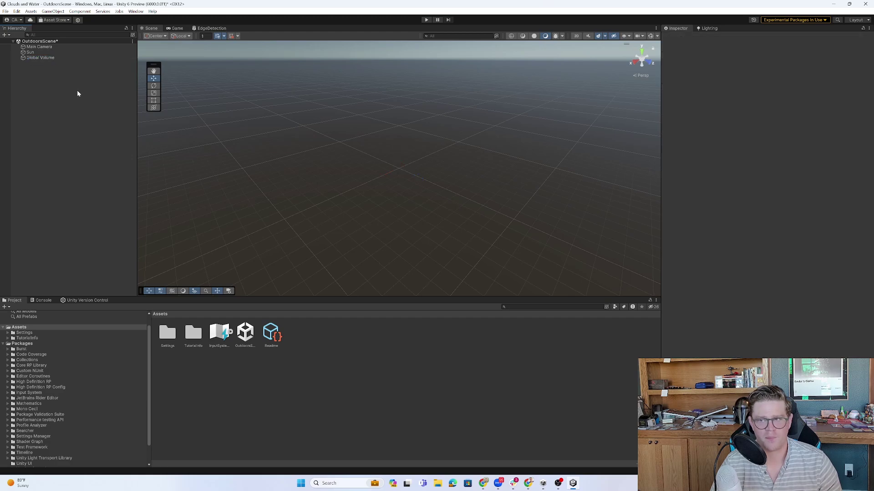
Give the Global Volume a new profile with a Visual Environment override and Sky type ticked.
left_click(56, 58)
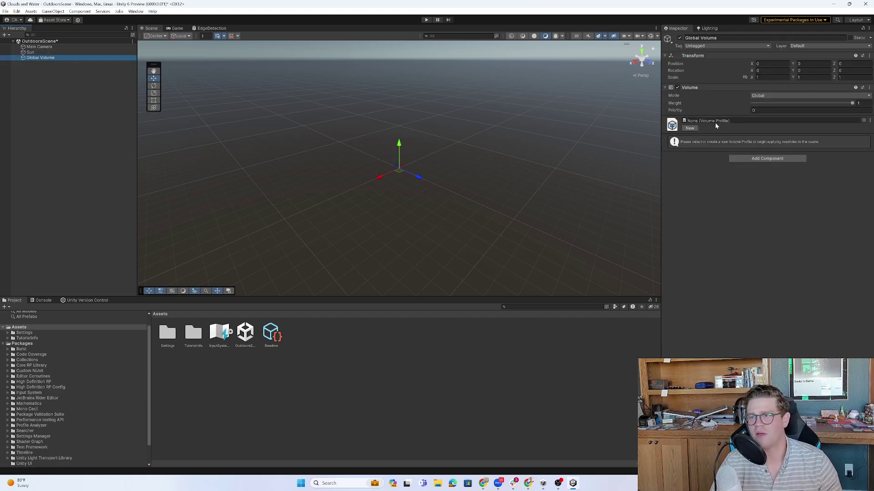
left_click(690, 128)
left_click(762, 156)
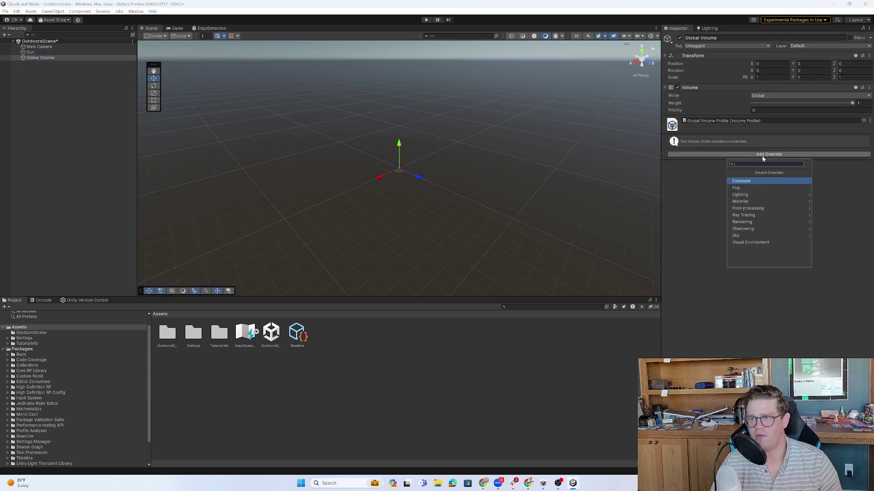
type("visual")
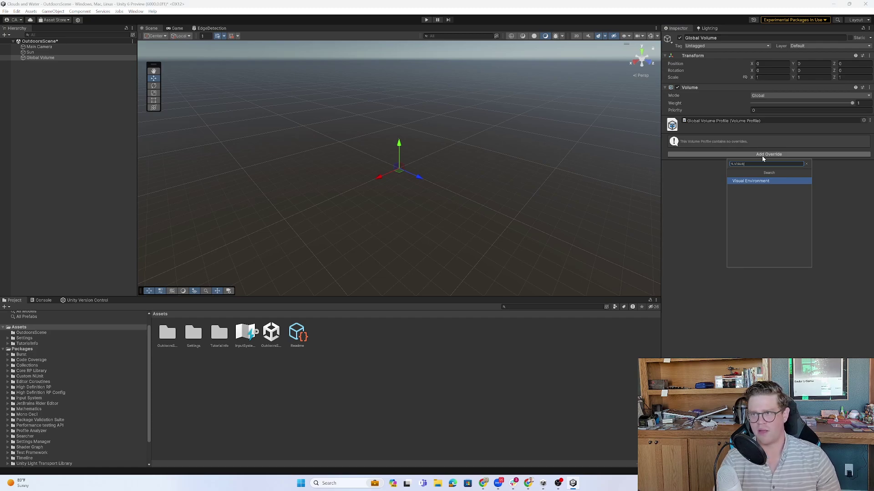
key("Return")
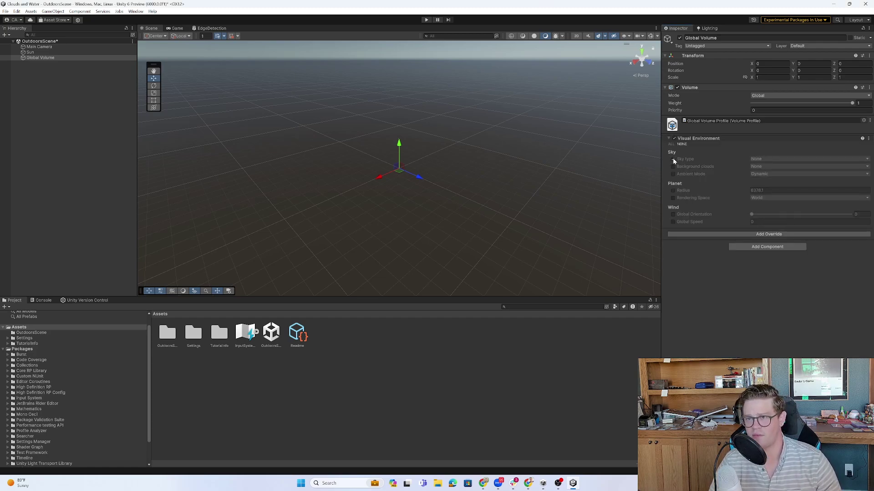
left_click(674, 158)
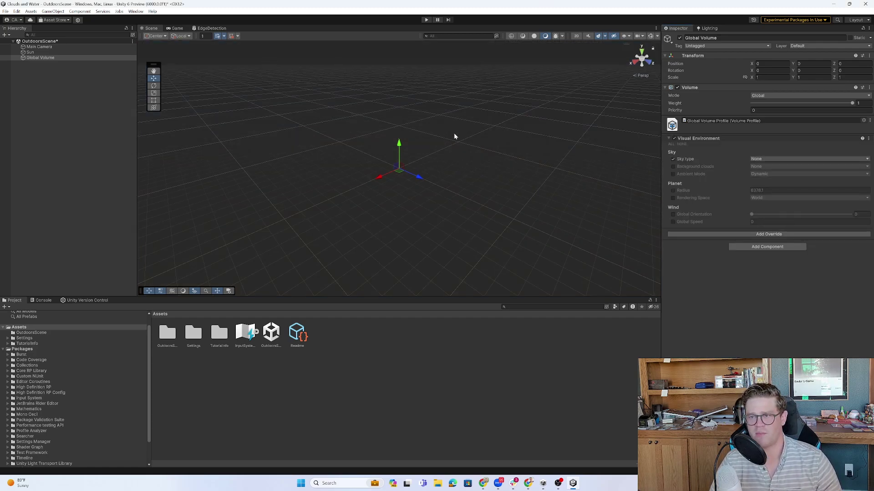
left_click_drag(454, 134, 450, 153, "alt")
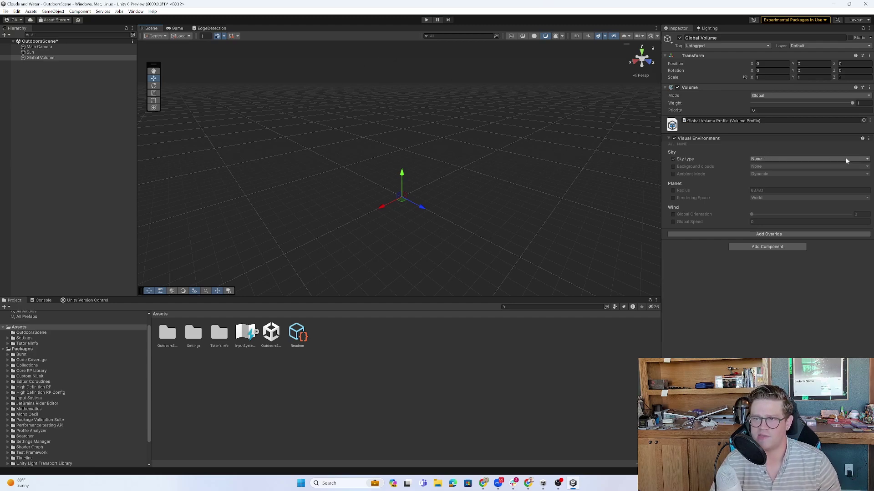
Set the sky type to Physically Based Sky and add a Physically Based Sky override.
left_click(768, 159)
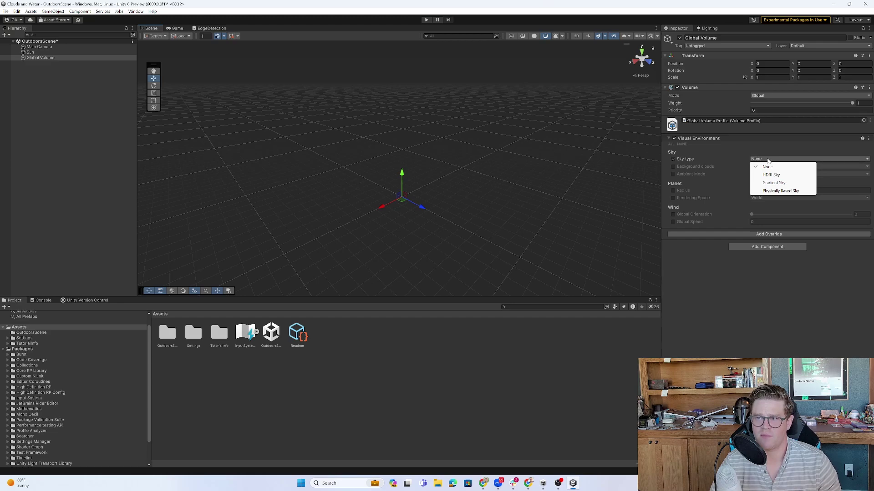
left_click(780, 190)
left_click(761, 234)
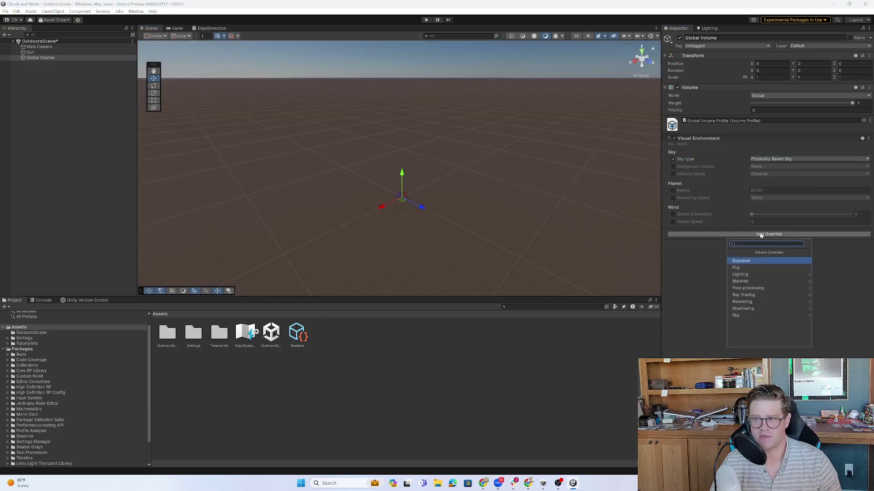
type("phy")
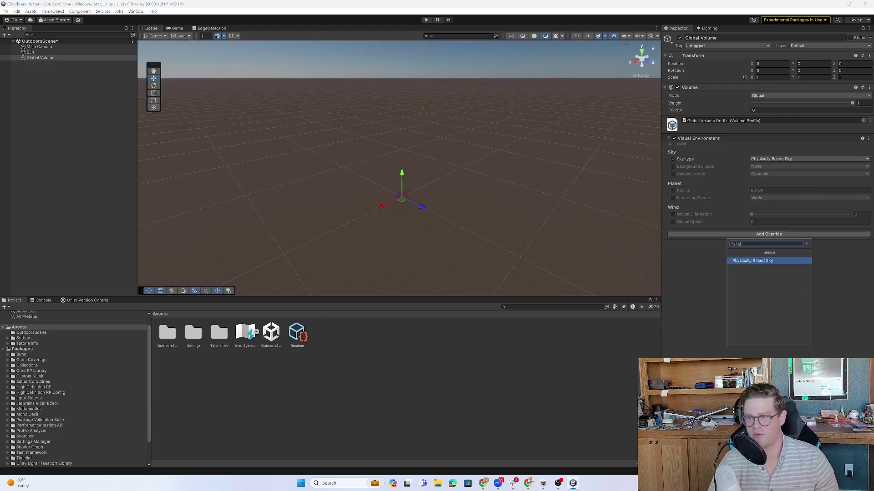
left_click(766, 261)
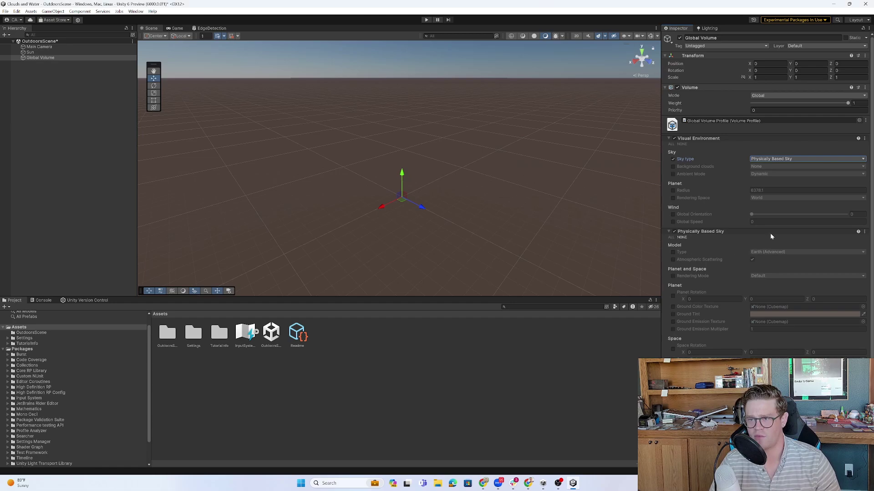
scroll(705, 315, "down", 2)
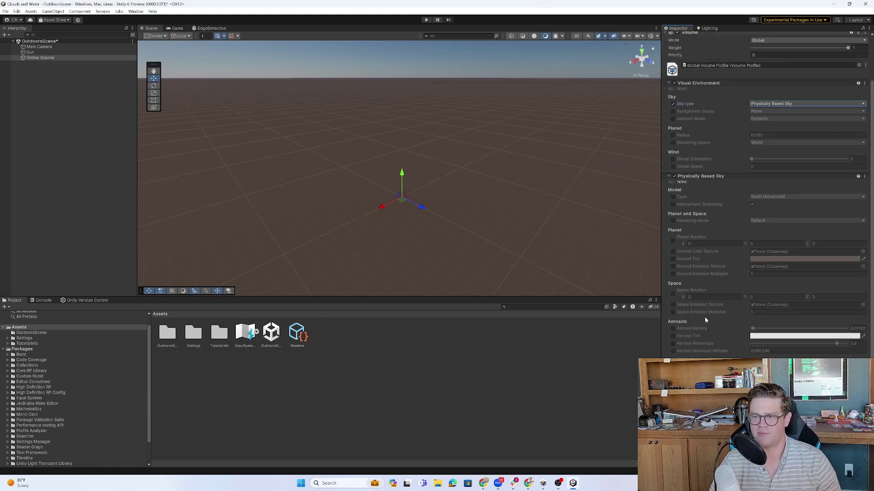
scroll(687, 268, "down", 1)
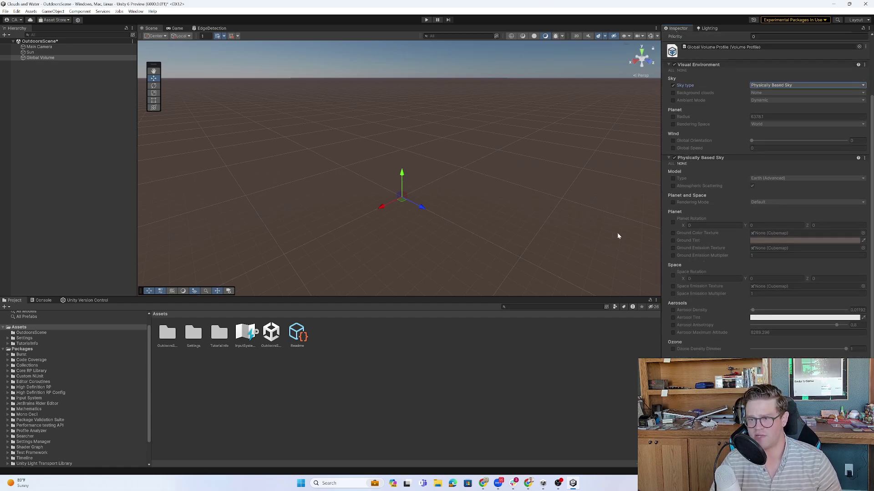
Try raising the Aerosol Density for a hazier sky, then leave the override off.
left_click_drag(618, 236, 763, 309, "alt")
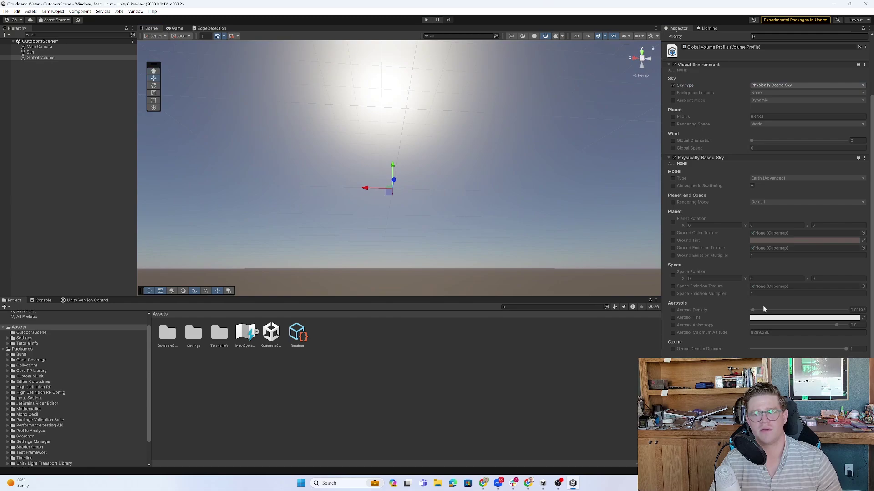
left_click(673, 311)
mouse_move(751, 310)
left_mouse_down()
mouse_move(801, 313)
mouse_move(760, 311)
left_mouse_up()
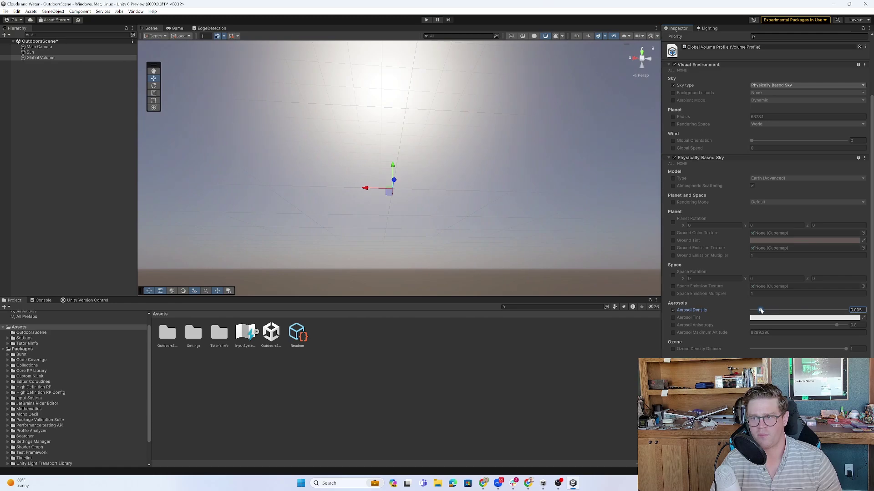
left_click(674, 311)
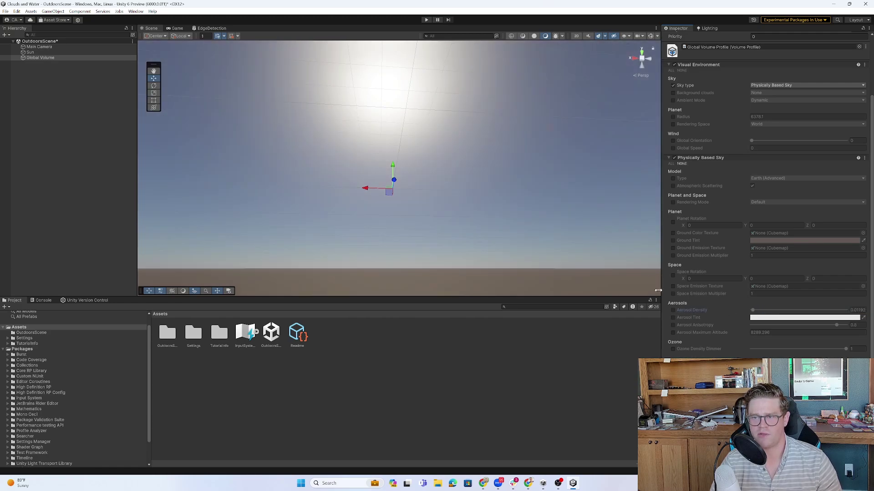
mouse_move(658, 291)
left_mouse_down("alt")
mouse_move(542, 180)
mouse_move(644, 248)
left_mouse_up("alt")
scroll(730, 341, "down", 2)
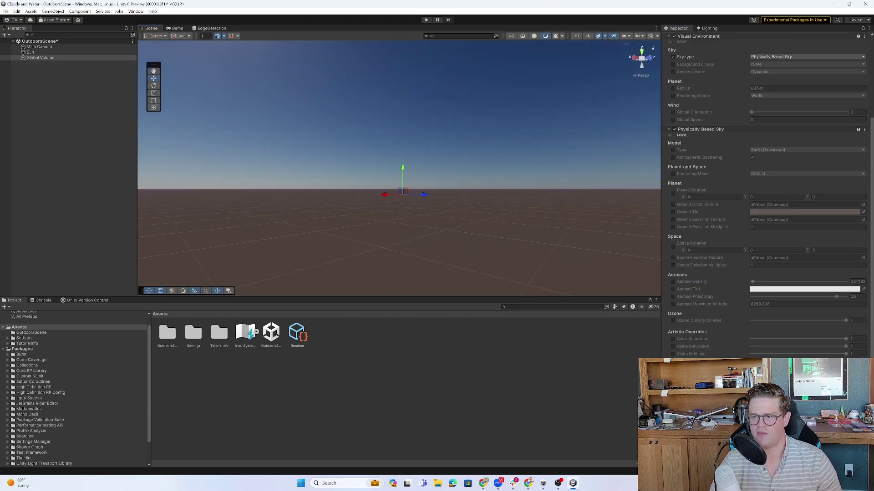
scroll(729, 342, "up", 3)
Collapse the sky overrides and add a Volumetric Clouds override to the profile.
left_click(671, 138)
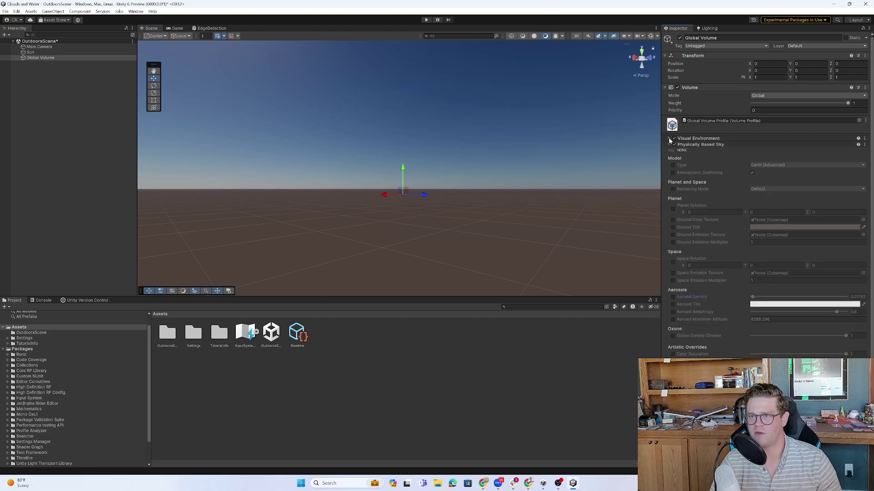
left_click(671, 145)
left_click(769, 153)
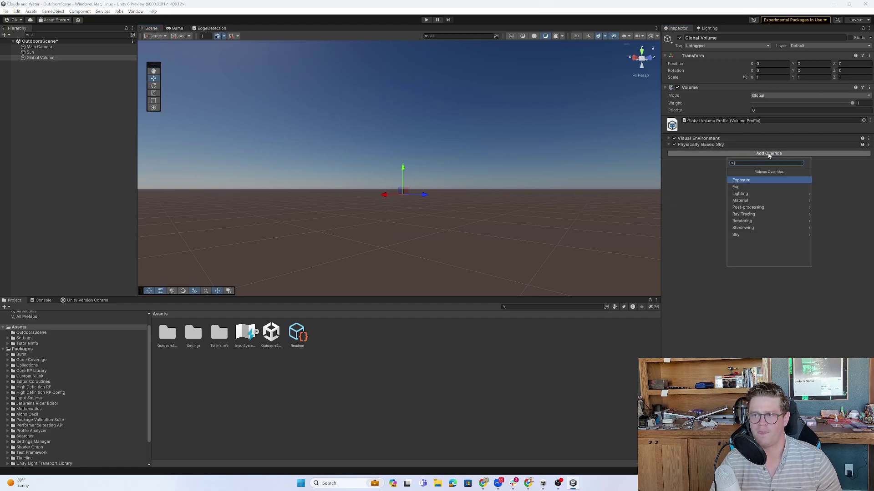
type("vol")
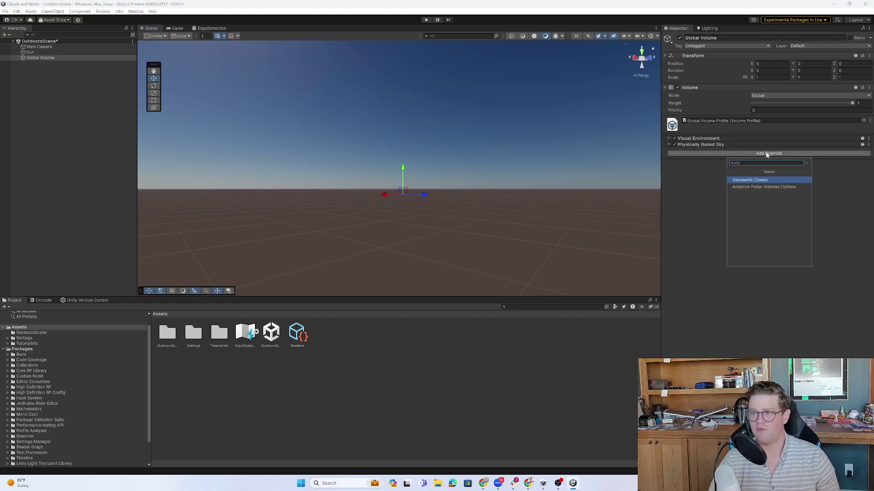
left_click(764, 180)
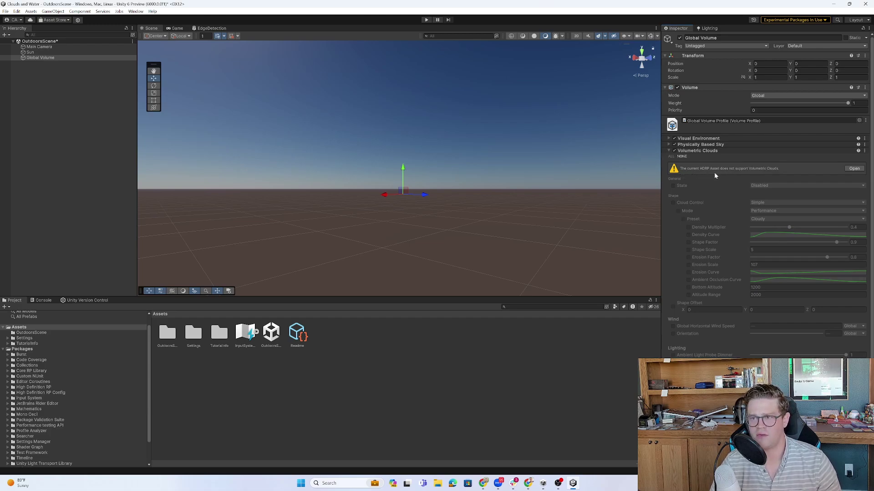
In the HDRP quality settings, enable Volumetric Clouds support.
left_click(853, 168)
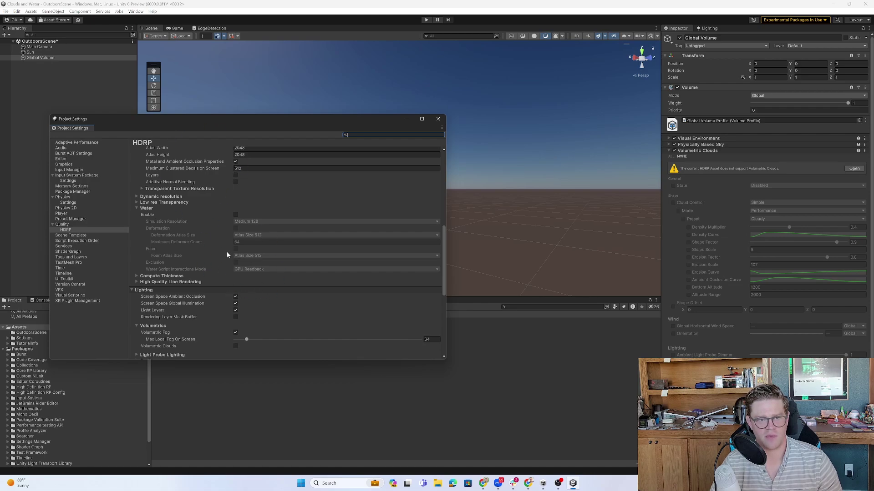
left_click_drag(267, 120, 353, 70)
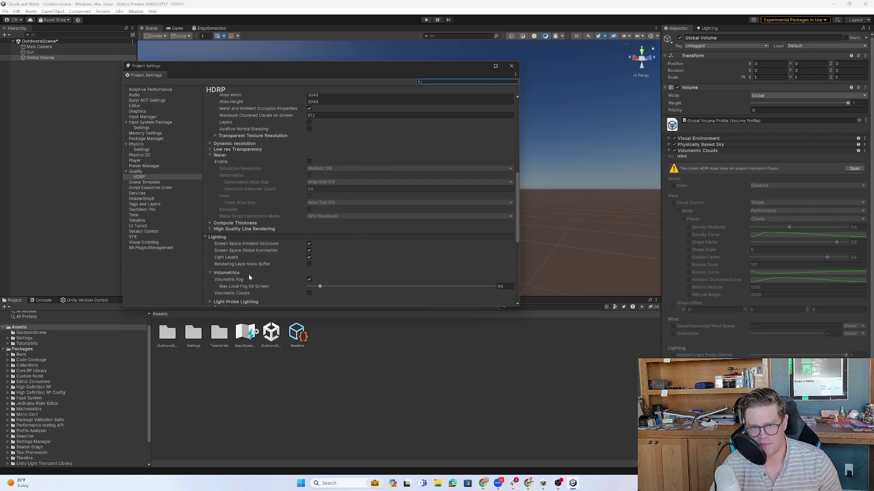
left_click(310, 293)
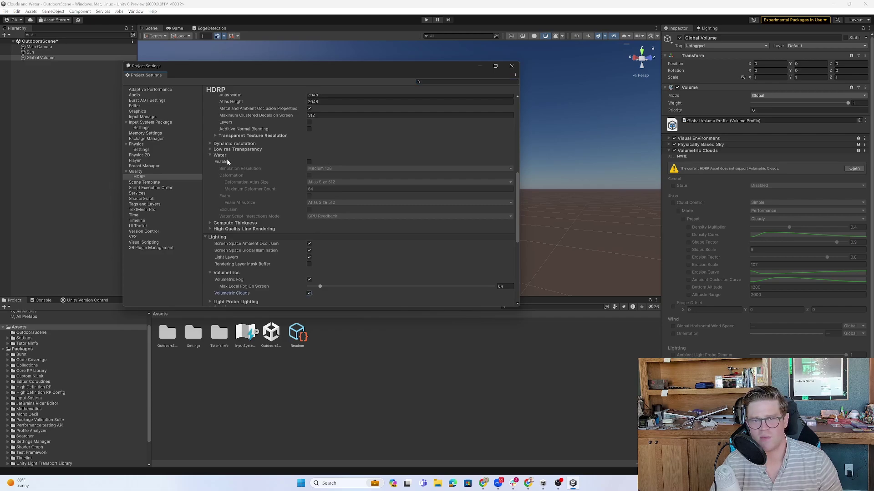
Enable Water support along with Deformation, Foam and Exclusion.
left_click(309, 163)
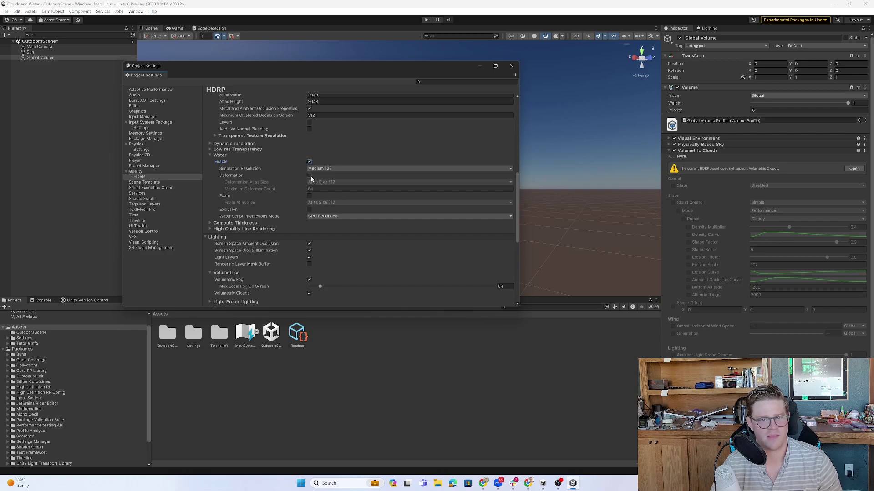
left_click(309, 176)
left_click(309, 195)
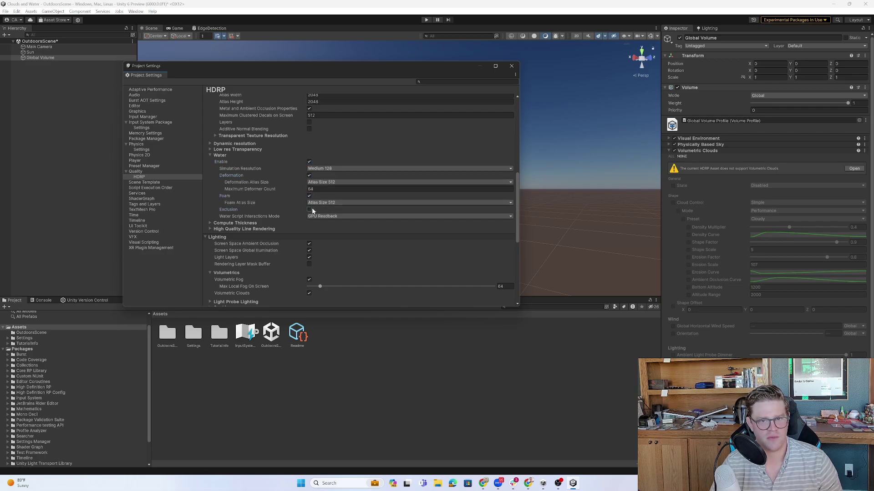
left_click(310, 211)
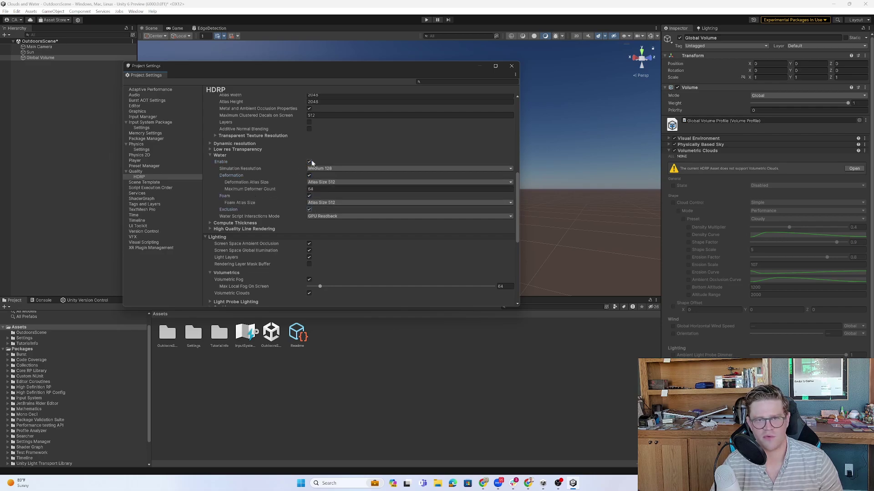
Set the Volumetric Clouds State to Enabled and look up at the clouds across the sky.
left_click(511, 66)
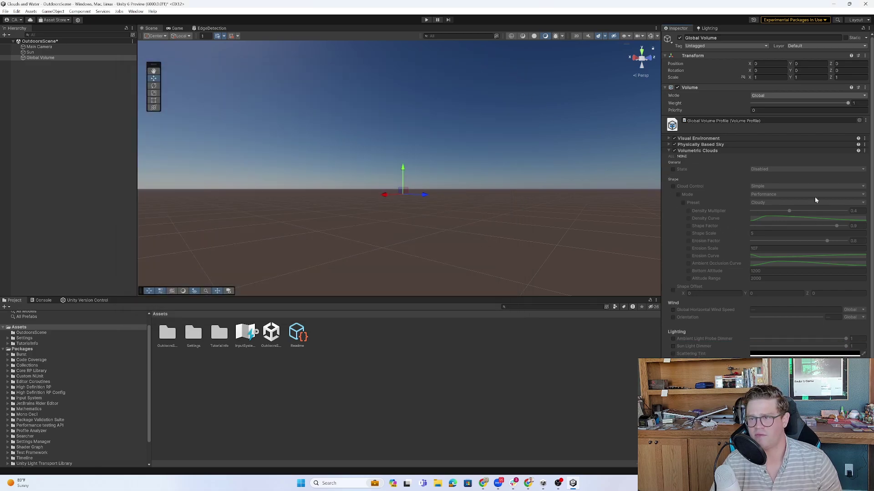
right_click_drag(573, 183, 539, 182)
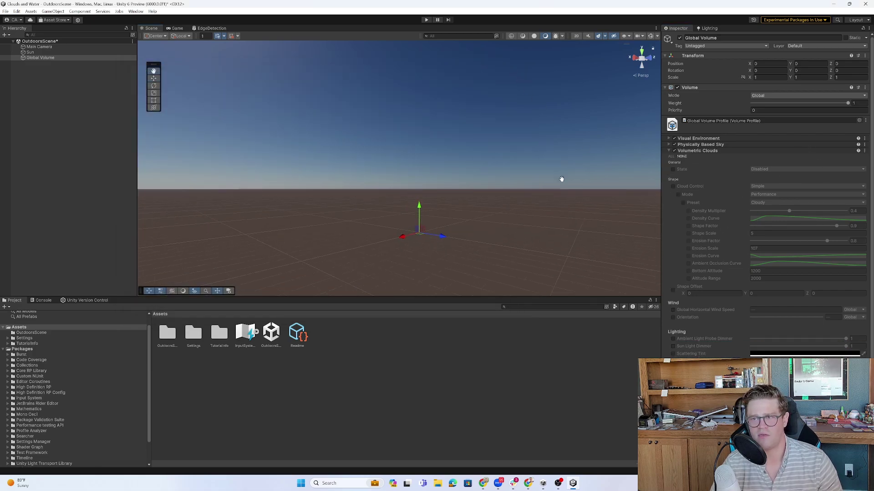
left_click(673, 169)
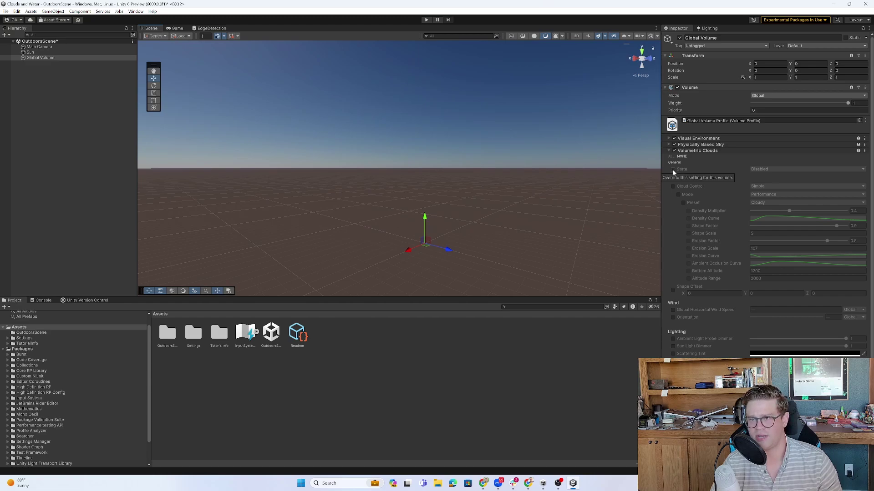
left_click(766, 168)
left_click(641, 167)
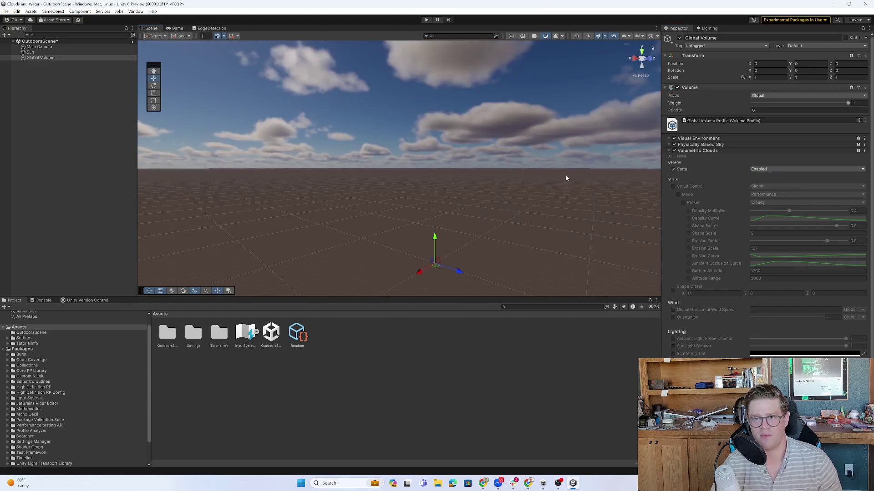
left_click_drag(533, 171, 498, 130, "alt")
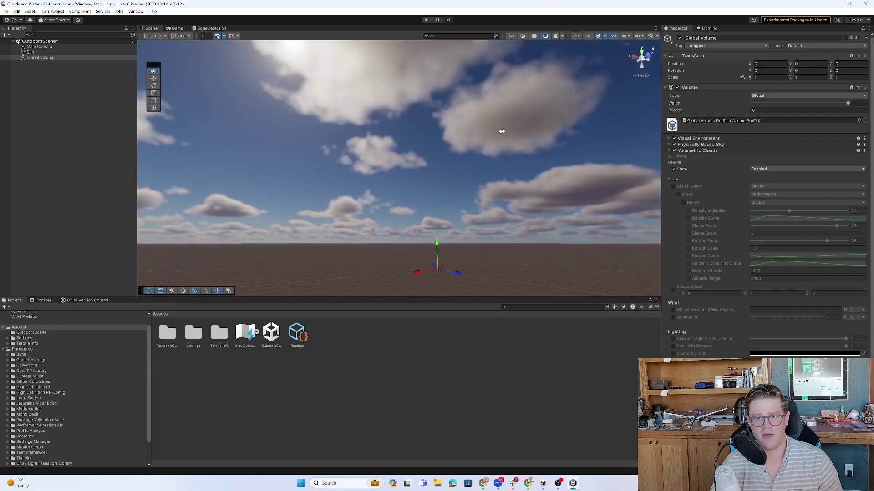
left_click_drag(498, 130, 524, 174, "alt")
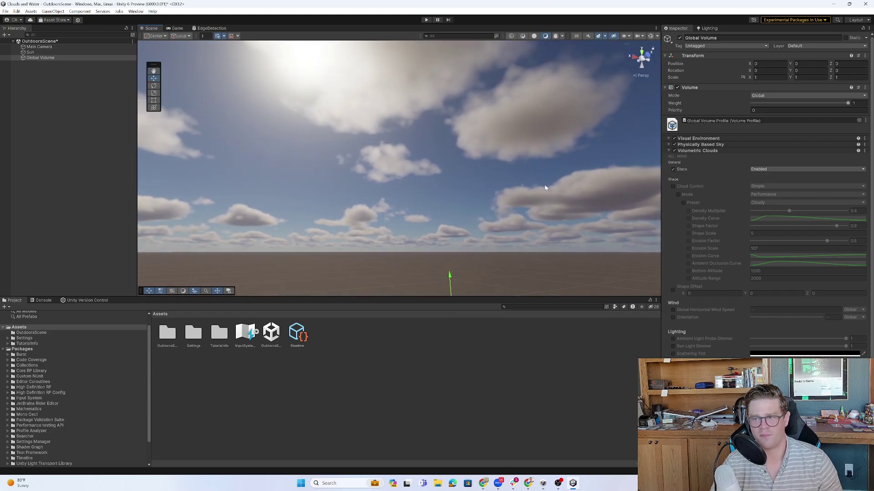
Keep Cloud Control at Simple and switch the cloud Mode to Quality.
left_click(673, 186)
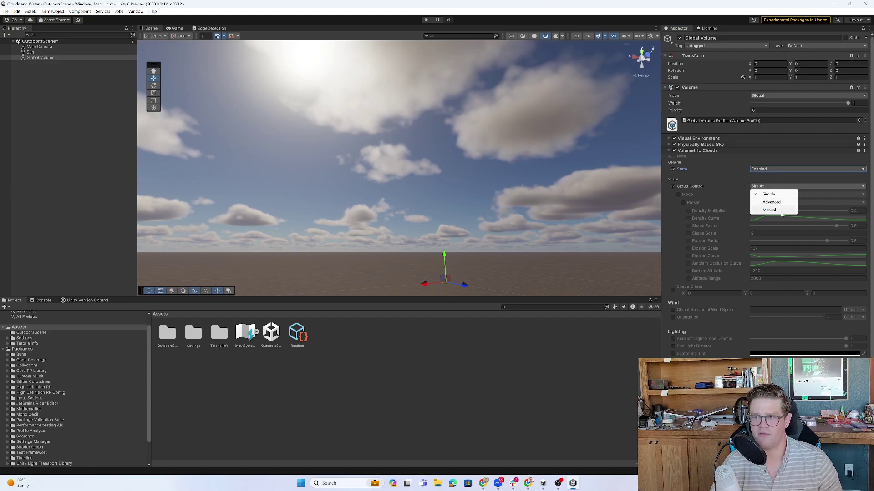
left_click(726, 182)
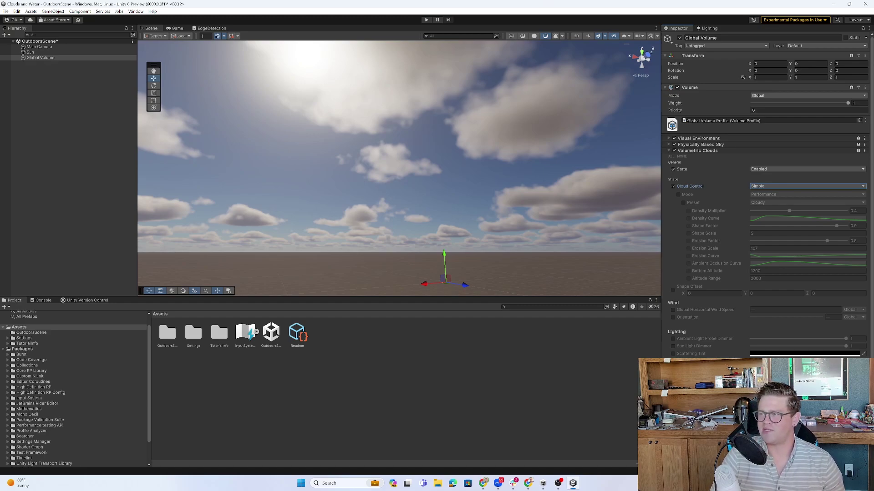
left_click(679, 195)
left_click(765, 195)
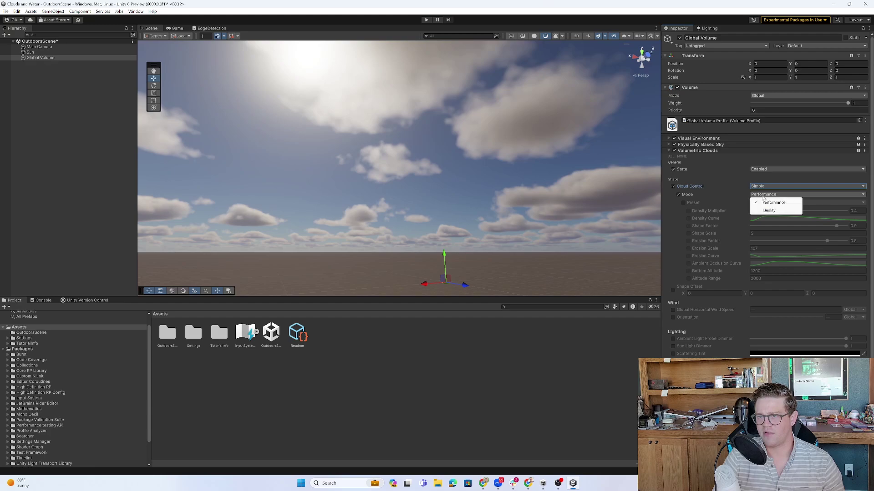
left_click(767, 211)
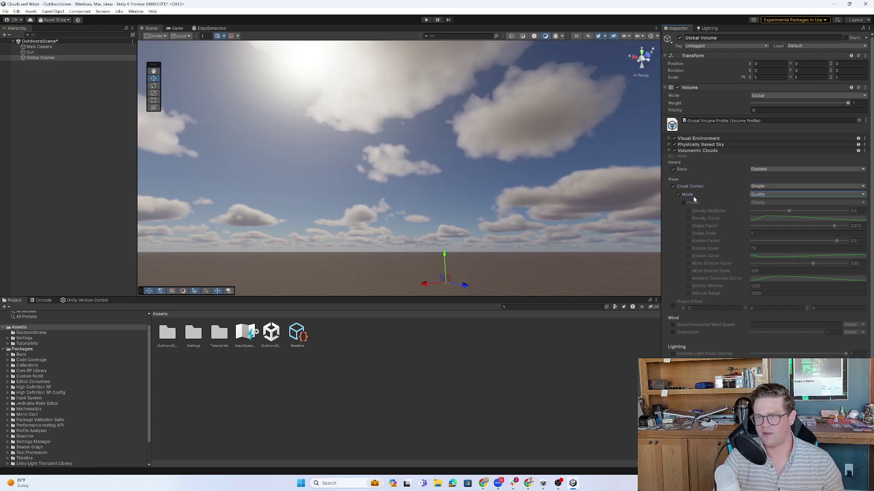
left_click(683, 202)
Apply the Overcast preset, then the Stormy preset for dark heavy clouds.
left_click(762, 204)
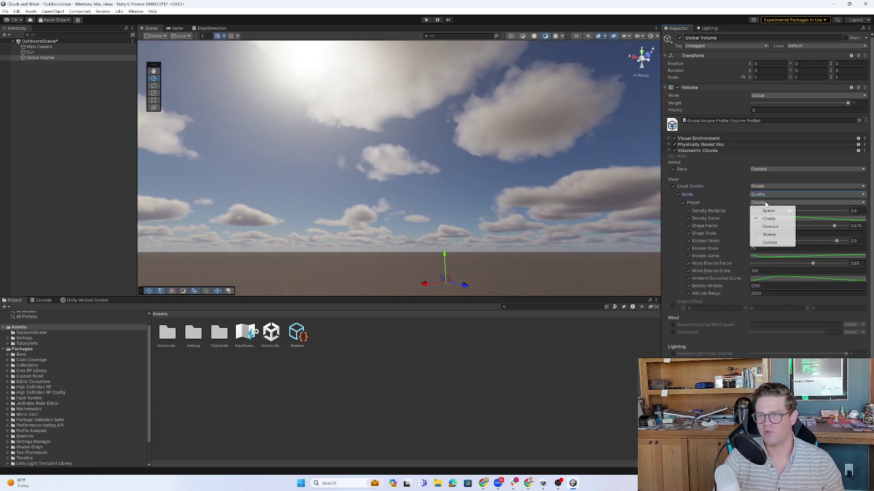
left_click(770, 226)
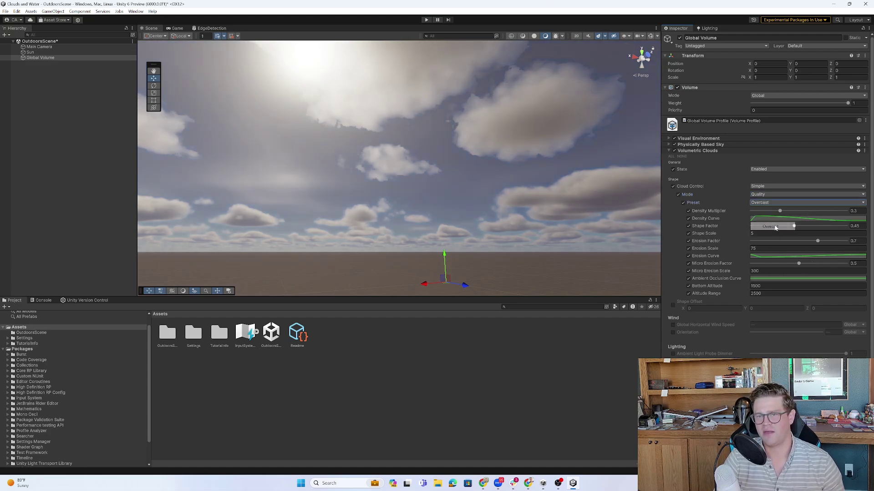
mouse_move(514, 162)
left_mouse_down("alt")
mouse_move(475, 148)
mouse_move(530, 195)
left_mouse_up("alt")
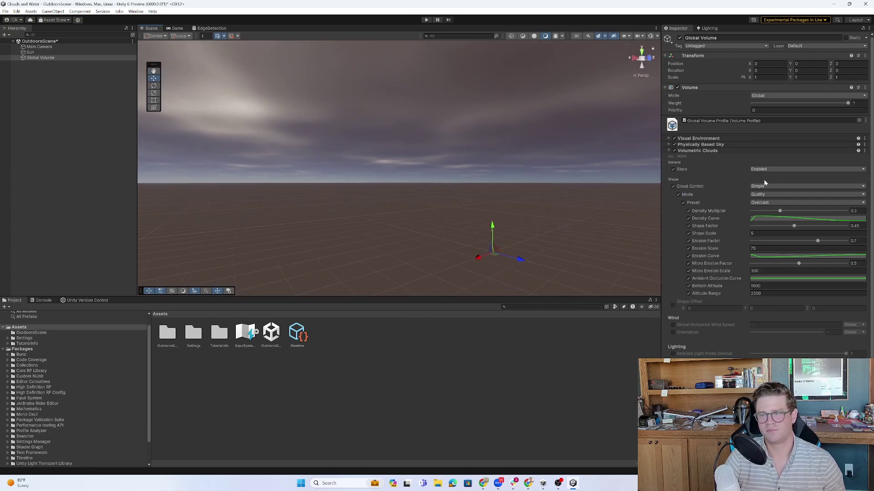
left_click(764, 204)
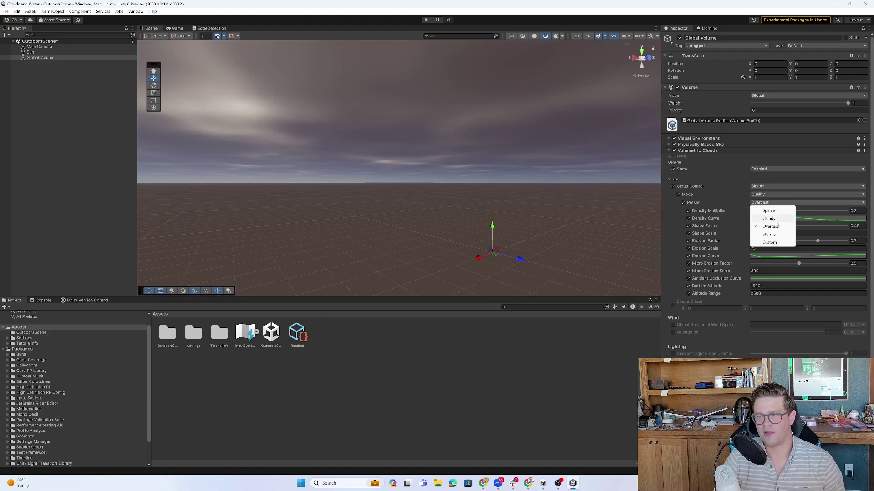
left_click(769, 235)
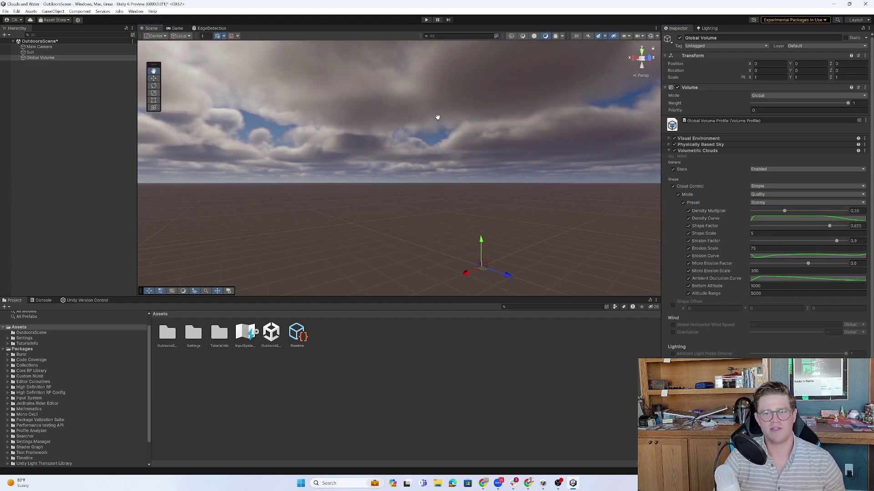
mouse_move(389, 181)
right_mouse_down()
mouse_move(387, 111)
mouse_move(493, 262)
right_mouse_up()
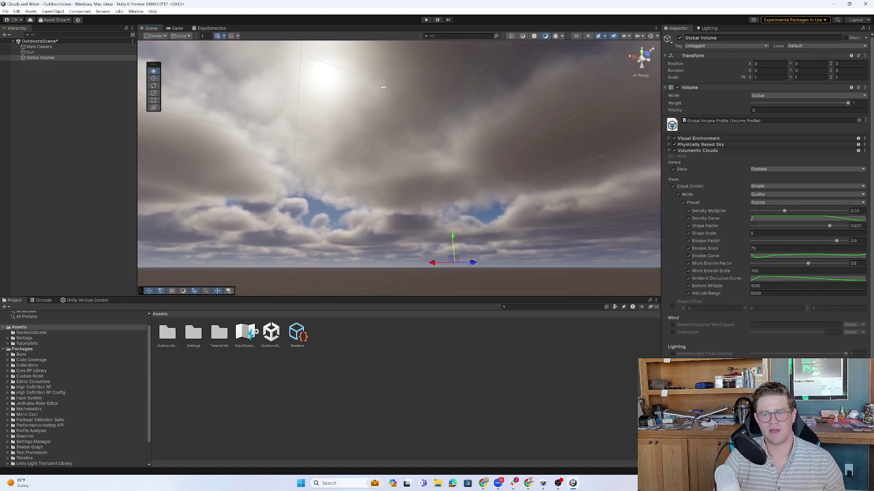
Fly the camera into and around the stormy cloud layer to inspect it.
key("f")
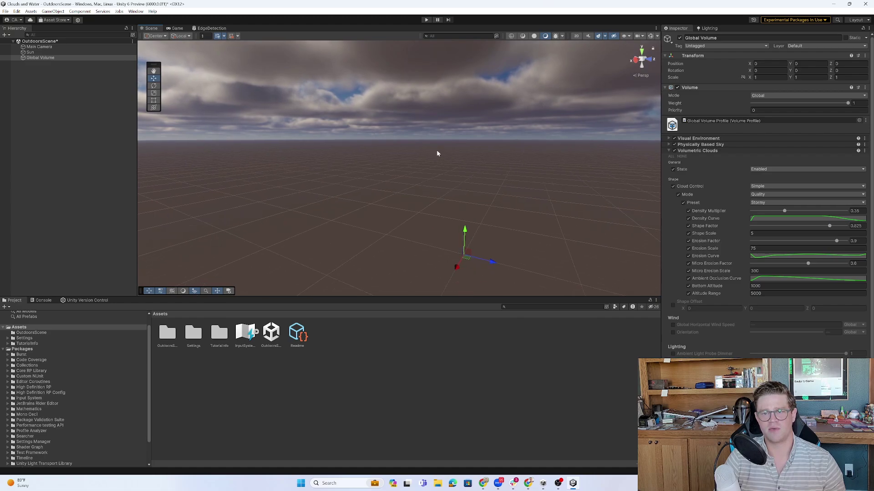
right_click_drag(504, 262, 499, 320)
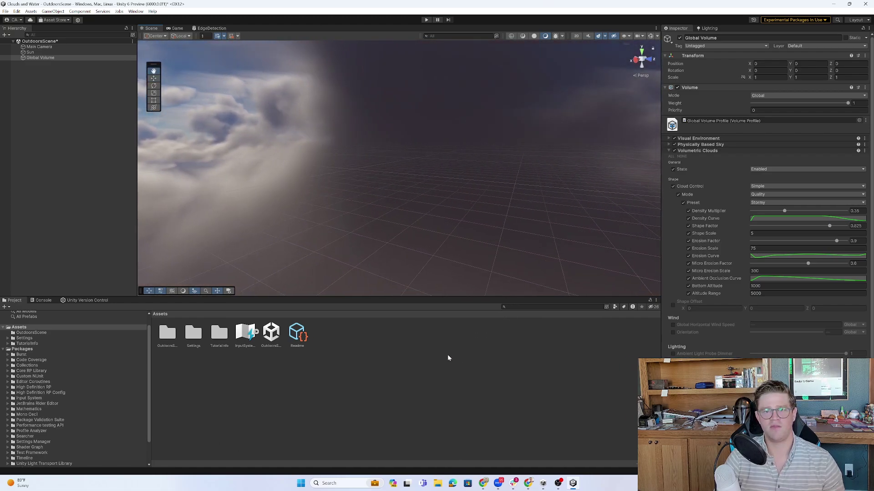
mouse_move(499, 321)
right_mouse_down()
mouse_move(543, 409)
mouse_move(356, 125)
right_mouse_up()
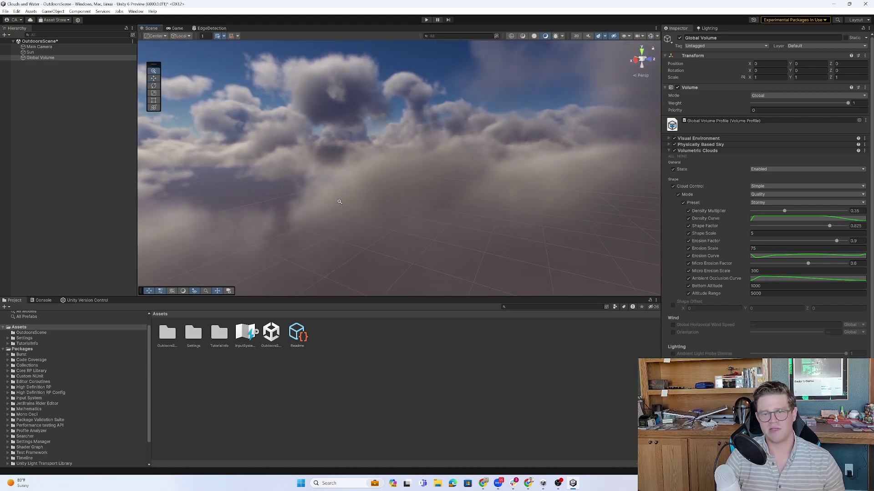
right_click_drag(316, 160, 383, 175, "alt")
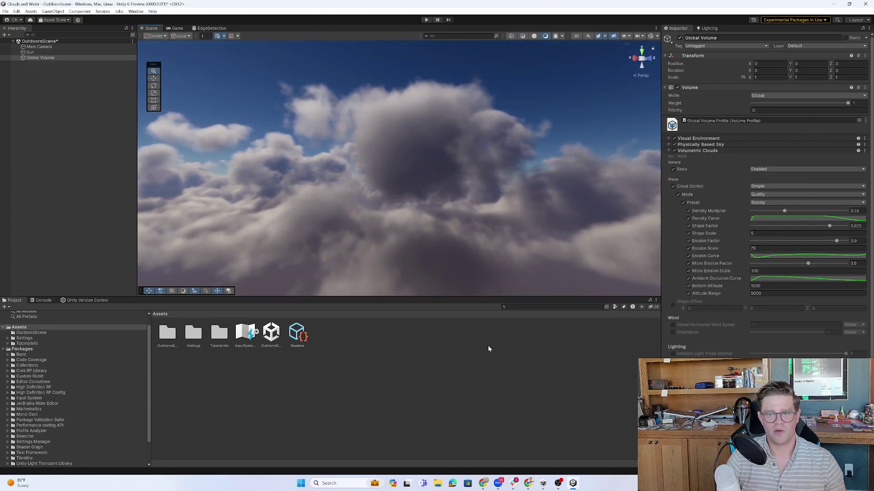
scroll(366, 287, "up", 5)
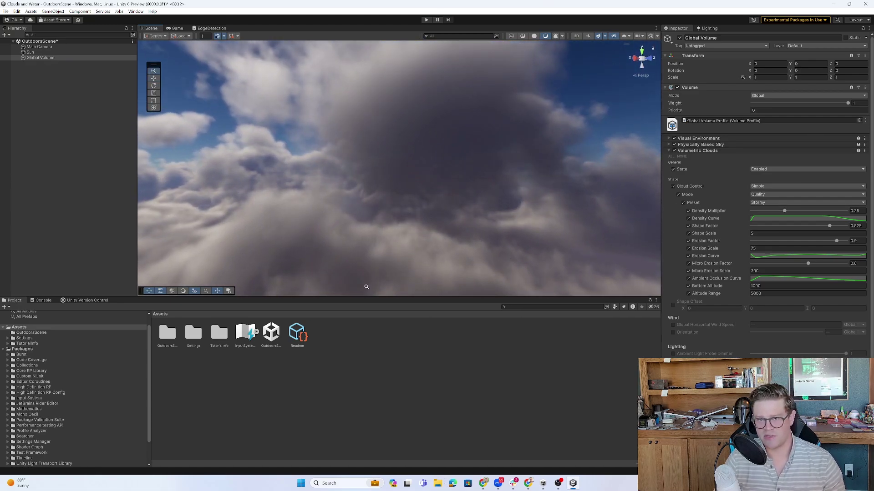
right_click_drag(366, 286, 382, 127, "alt")
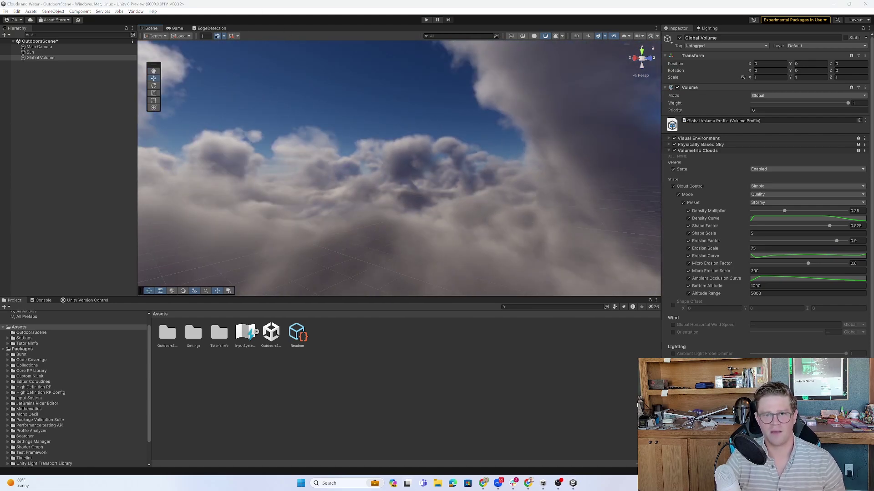
right_click_drag(341, 205, 443, 143, "alt")
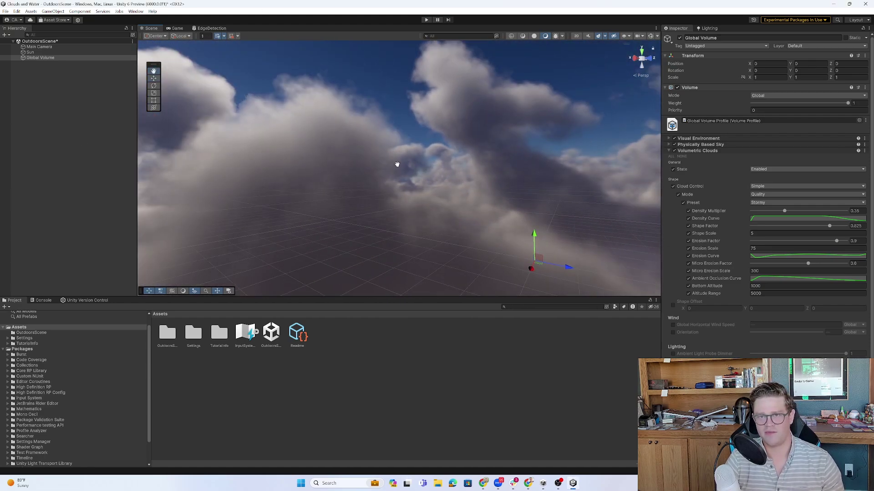
middle_click_drag(397, 165, 431, 183)
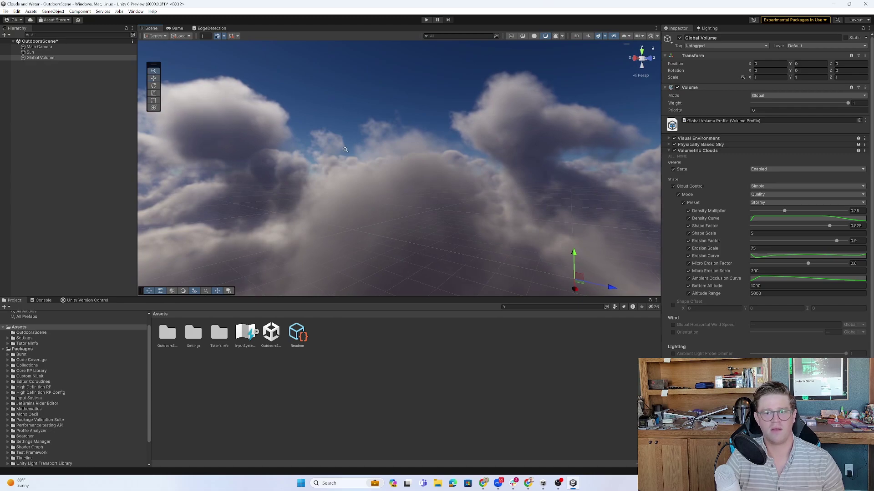
right_click_drag(345, 149, 423, 198, "alt")
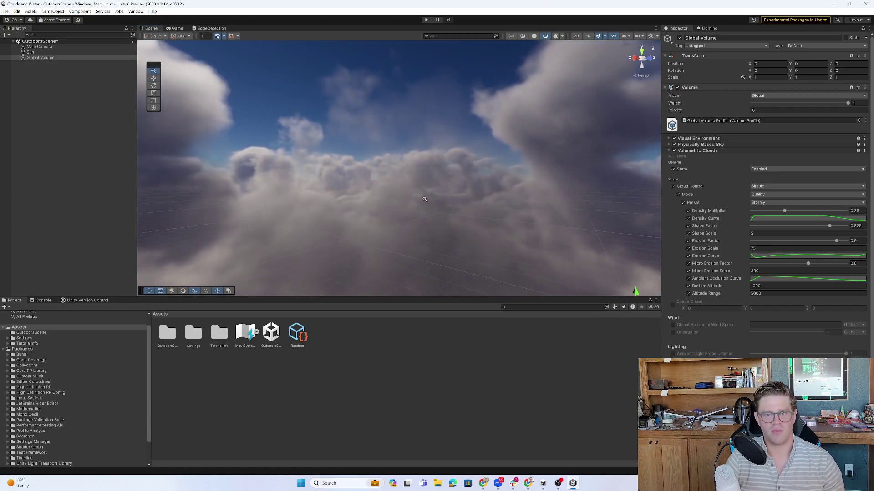
mouse_move(425, 198)
right_mouse_down("alt")
mouse_move(522, 270)
mouse_move(181, 127)
right_mouse_up("alt")
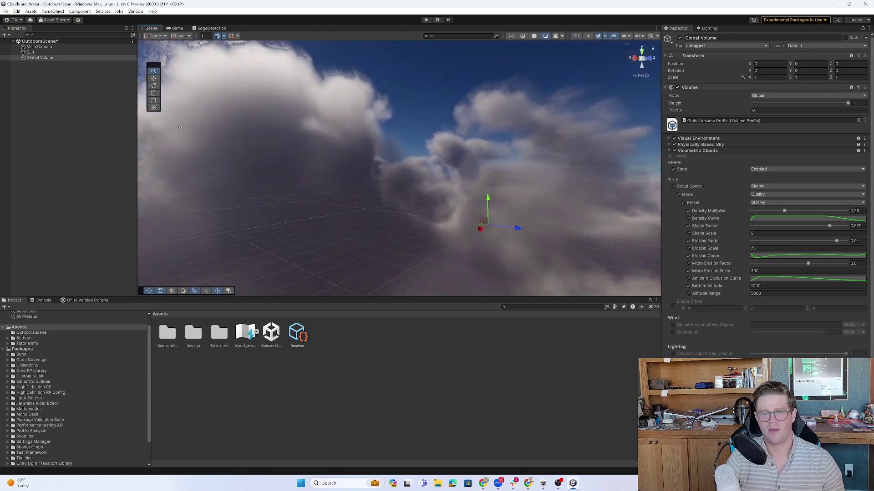
middle_click_drag(180, 127, 431, 192)
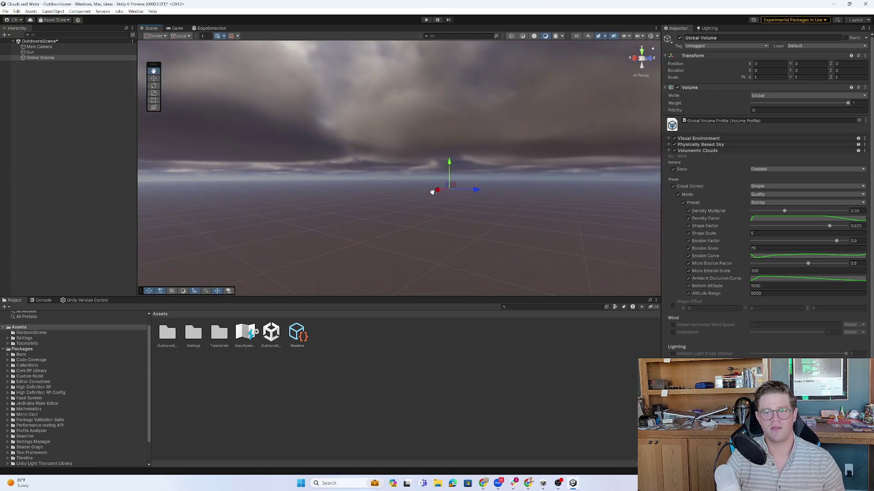
right_click_drag(432, 192, 421, 176)
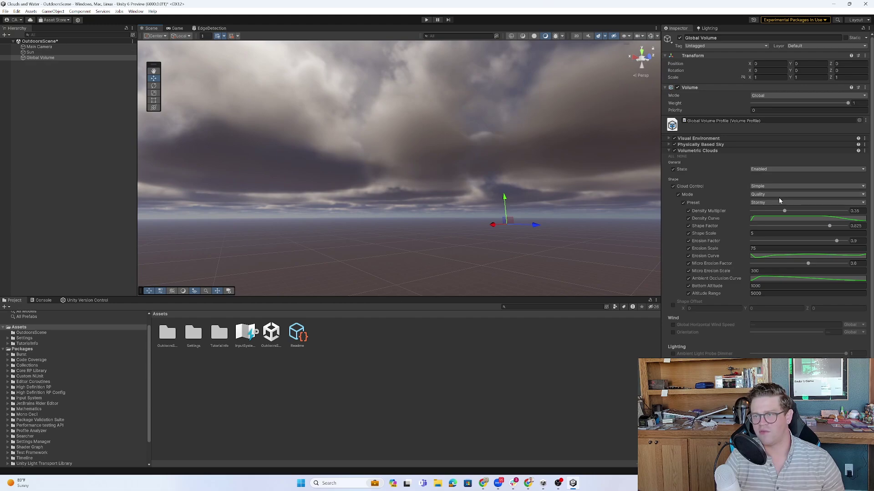
Switch the cloud preset to Cloudy and close in on the white cloud bank.
left_click(780, 202)
left_click(777, 219)
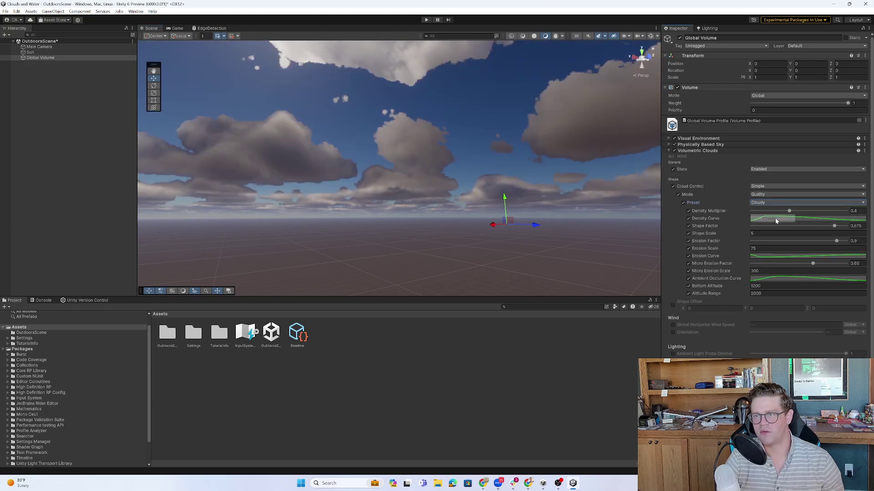
right_click_drag(511, 182, 438, 179)
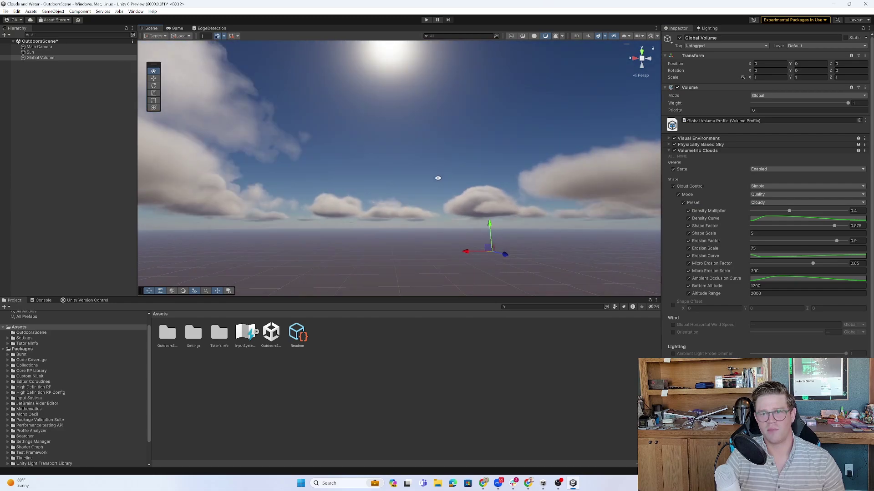
right_click_drag(437, 179, 556, 242)
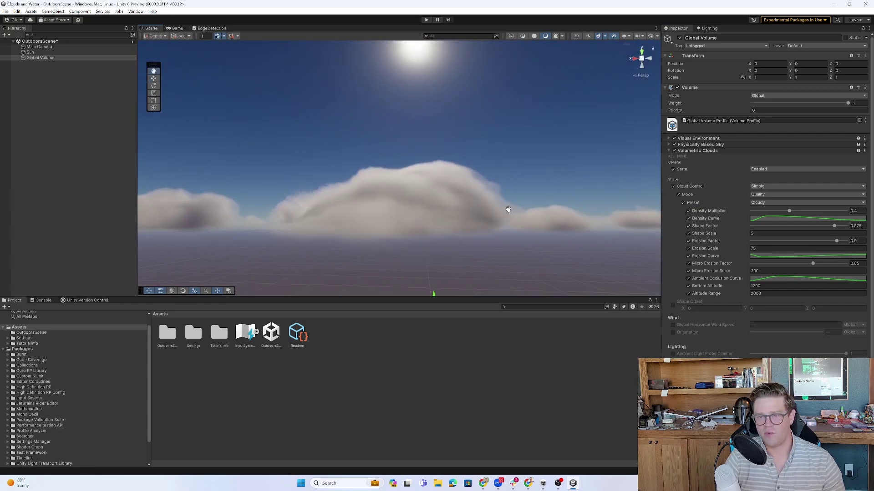
scroll(556, 241, "up", 3)
scroll(539, 227, "up", 3)
scroll(540, 226, "down", 3)
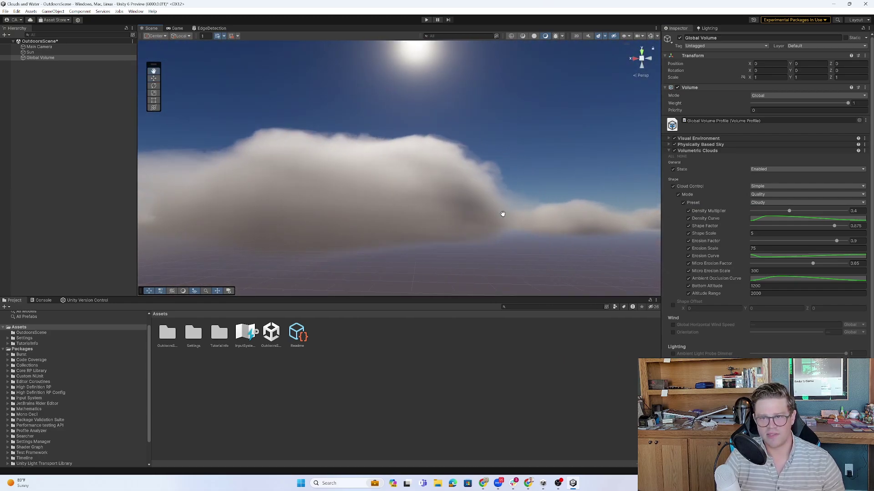
Rotate the Sun light's Transform to roughly X 33.87, Y 20.2, swinging it across the sky.
left_click(31, 52)
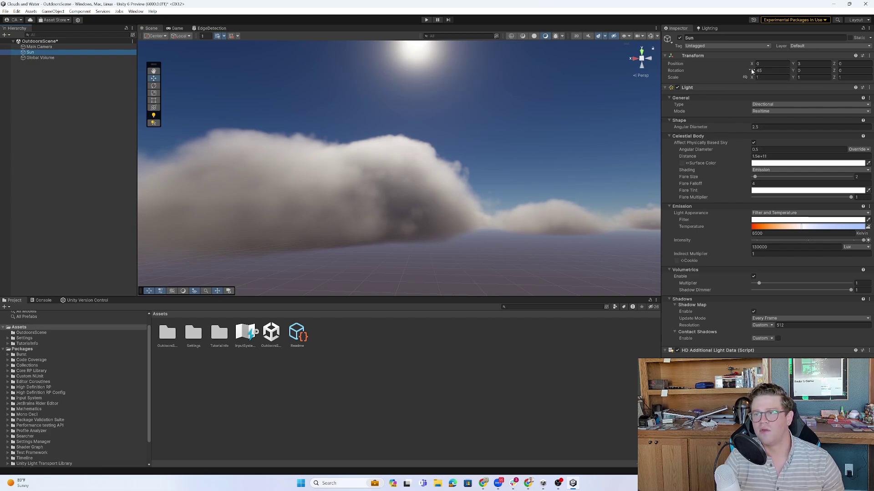
mouse_move(752, 71)
left_mouse_down()
mouse_move(383, 78)
mouse_move(747, 136)
mouse_move(626, 137)
left_mouse_up()
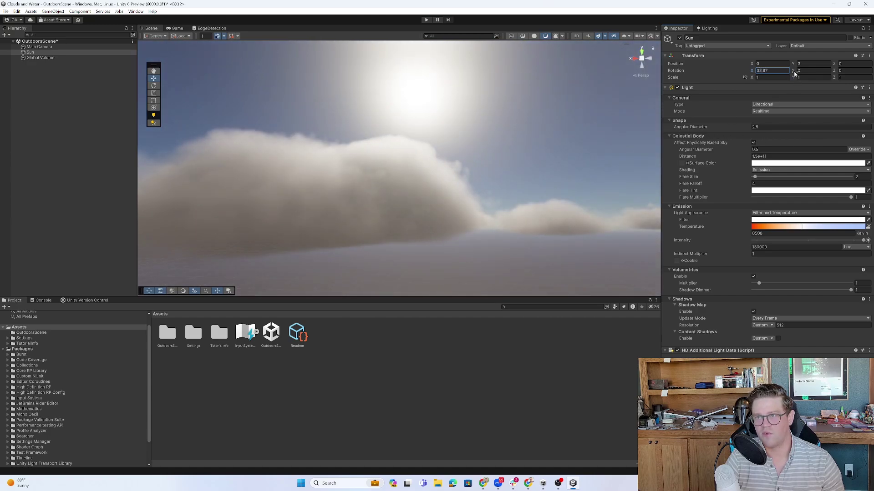
mouse_move(796, 74)
left_mouse_down()
mouse_move(762, 77)
mouse_move(841, 86)
left_mouse_up()
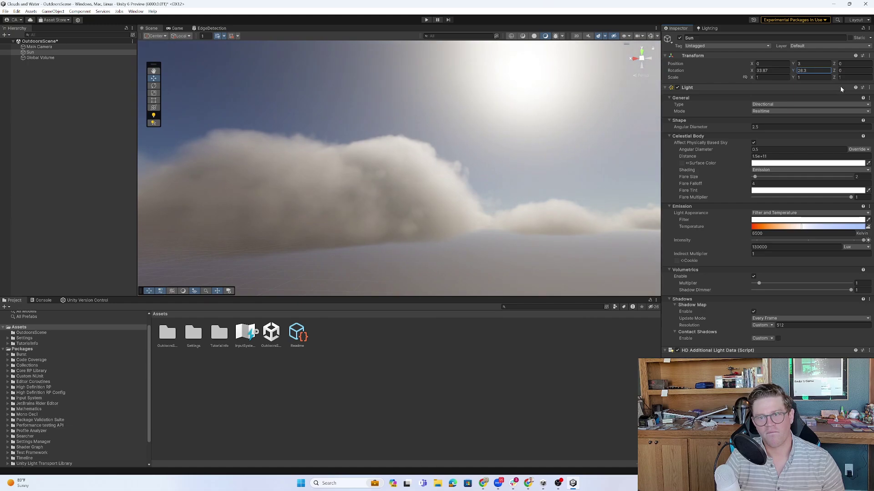
left_click_drag(840, 86, 826, 87)
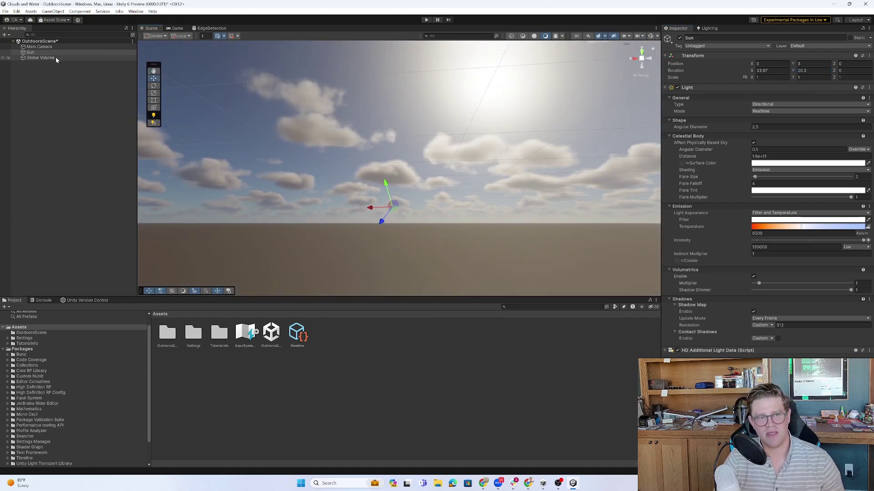
Reopen the Global Volume's Volumetric Clouds, keeping Simple cloud control and Quality mode.
left_click(55, 57)
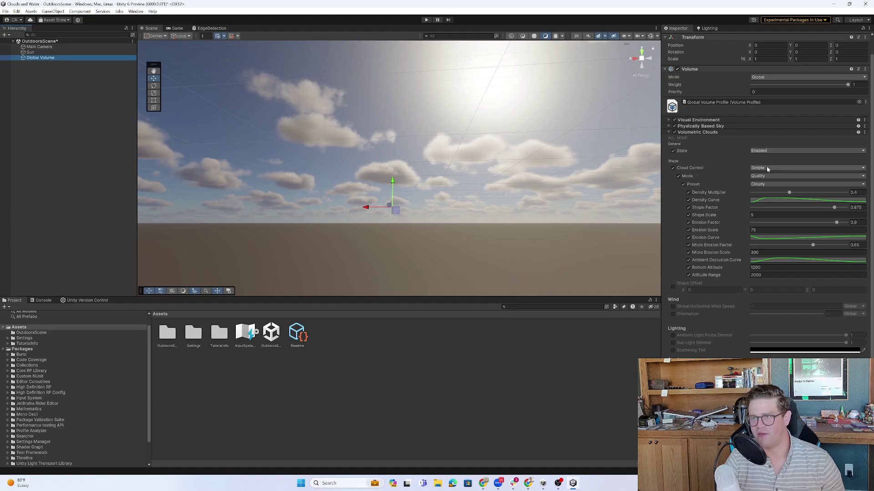
left_click(659, 199)
left_click(49, 58)
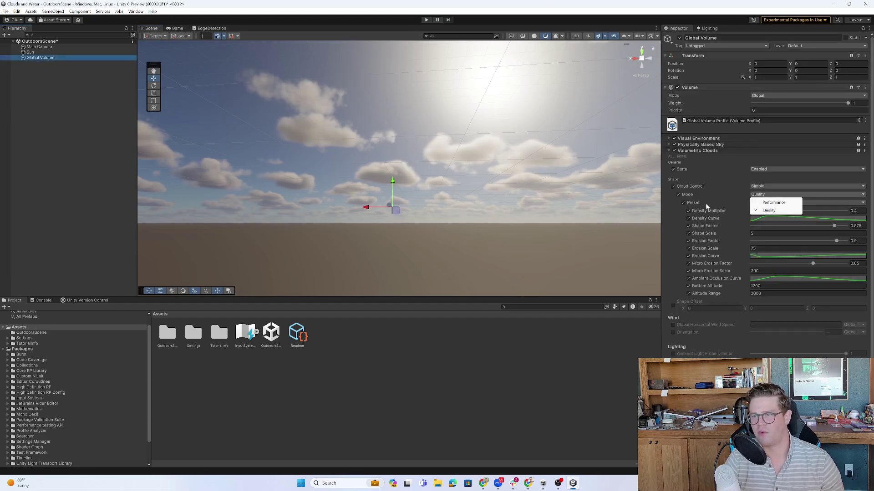
left_click(665, 247)
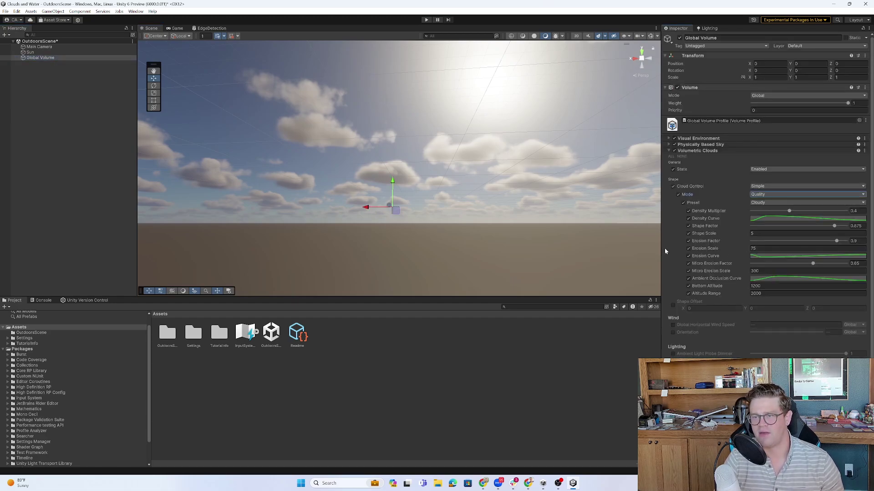
scroll(664, 247, "down", 1)
scroll(683, 310, "up", 1)
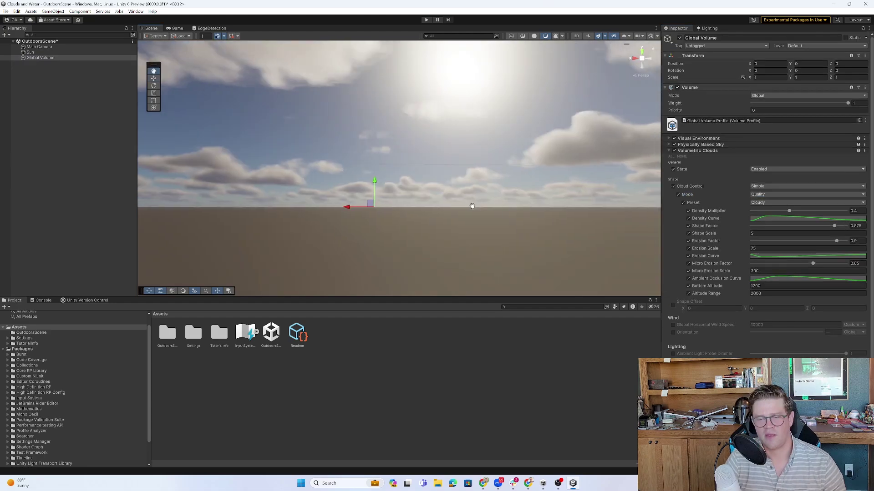
scroll(490, 204, "up", 3)
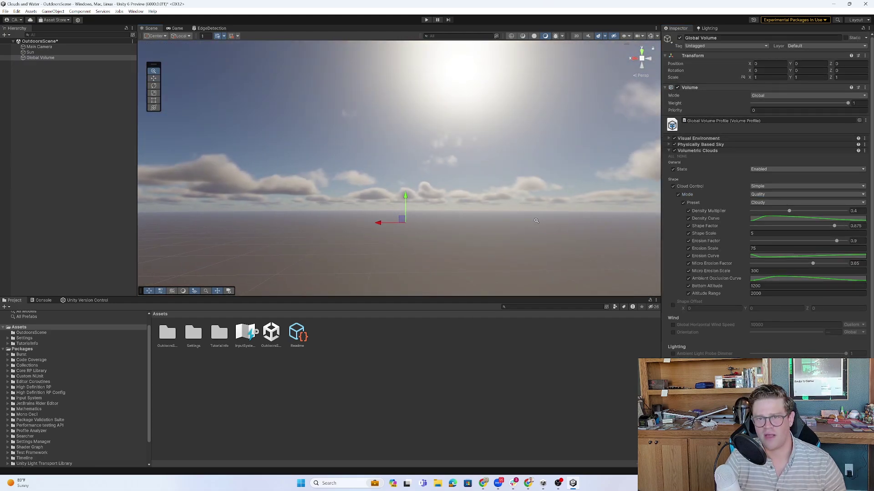
middle_click_drag(519, 208, 466, 197)
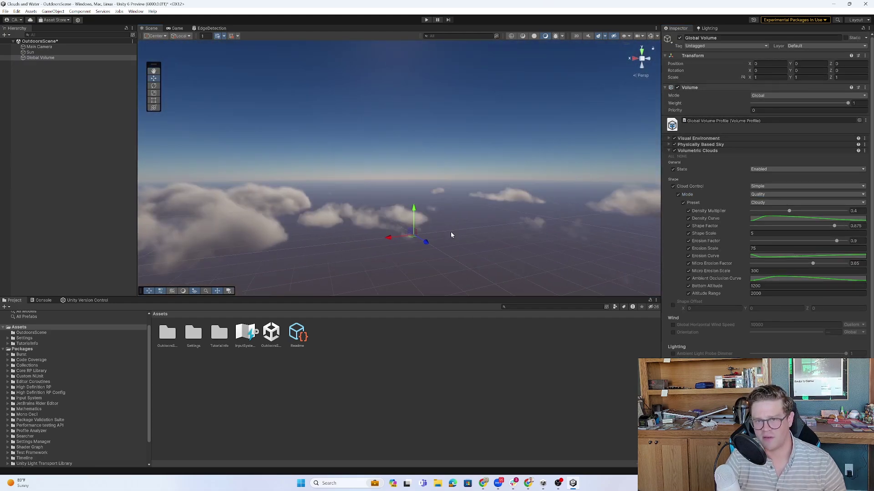
scroll(527, 237, "up", 2)
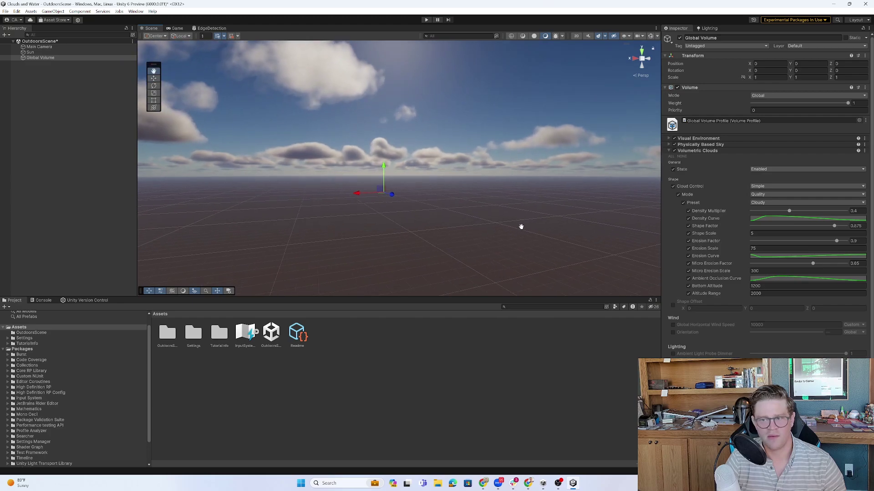
scroll(521, 226, "down", 1)
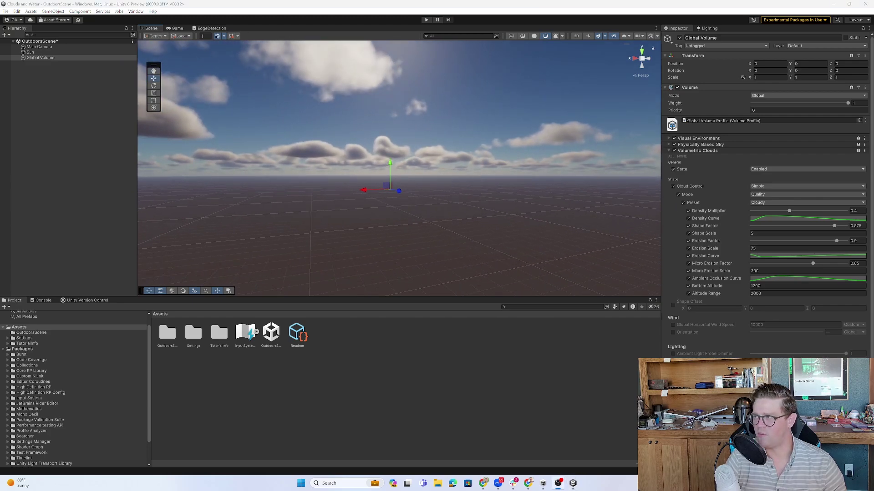
Create a Water > Surface > Ocean, Sea or Lake object spanning the scene under the clouds.
right_click(107, 146)
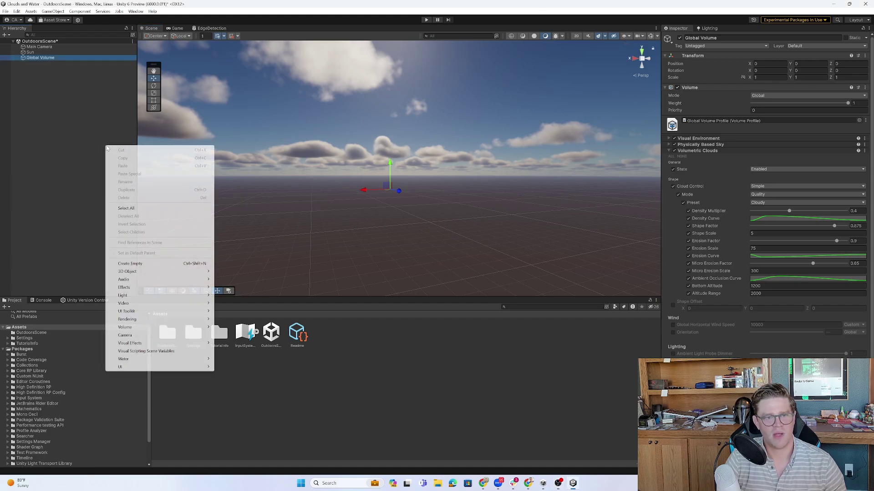
mouse_move(157, 359)
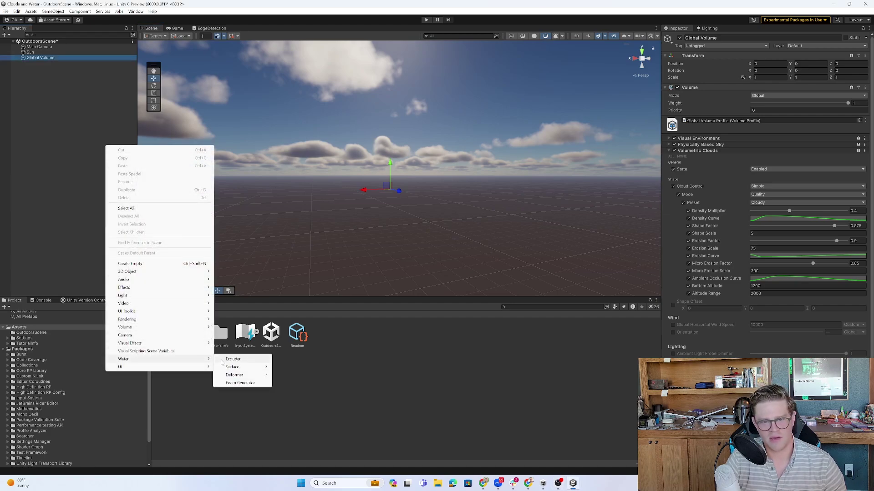
mouse_move(232, 367)
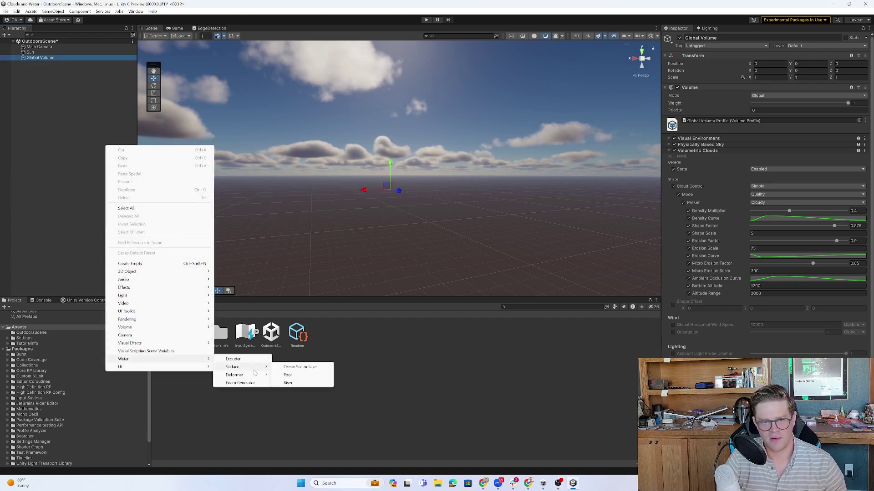
left_click(300, 368)
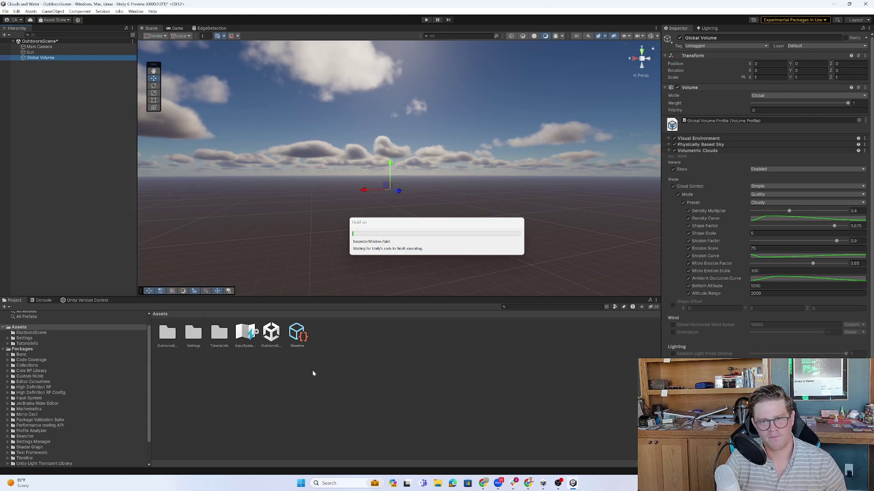
mouse_move(382, 205)
right_mouse_down()
mouse_move(408, 174)
mouse_move(442, 197)
right_mouse_up()
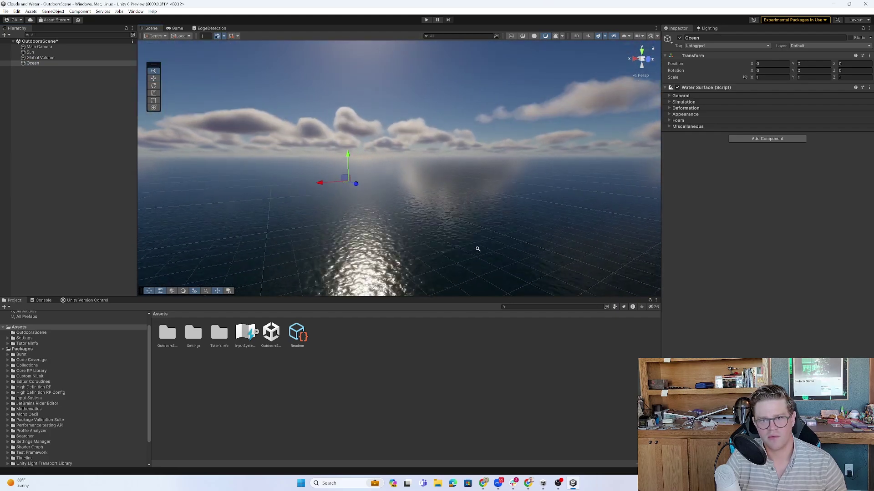
scroll(442, 199, "down", 3)
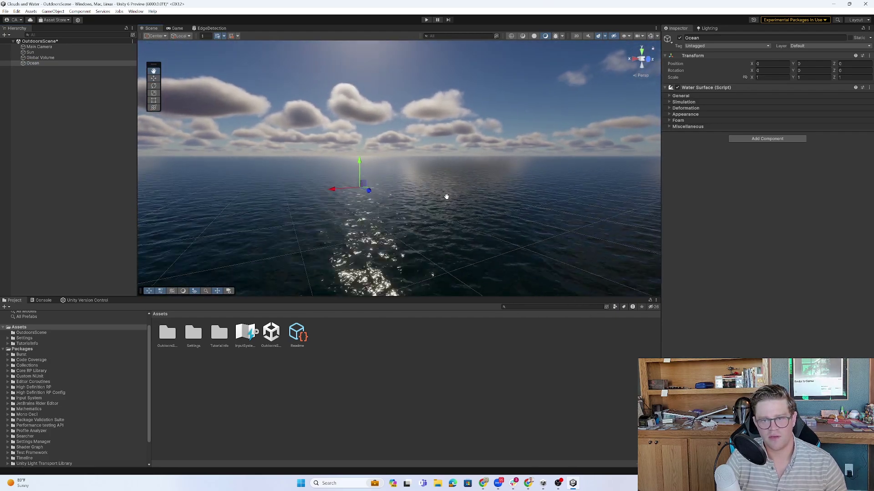
scroll(441, 209, "up", 3)
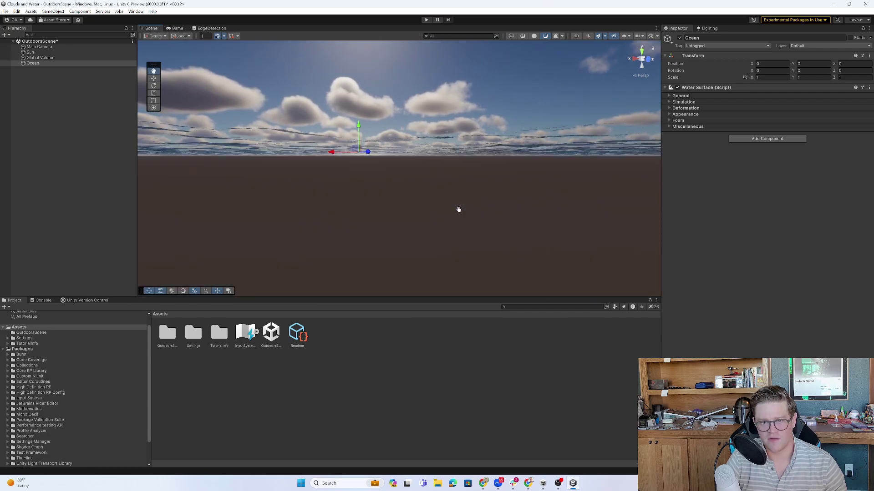
scroll(451, 208, "down", 2)
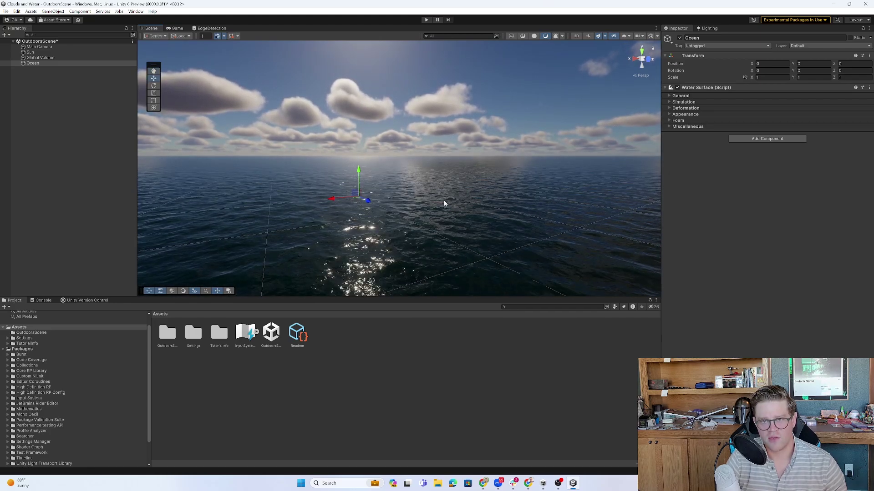
scroll(448, 204, "up", 2)
scroll(450, 206, "up", 1)
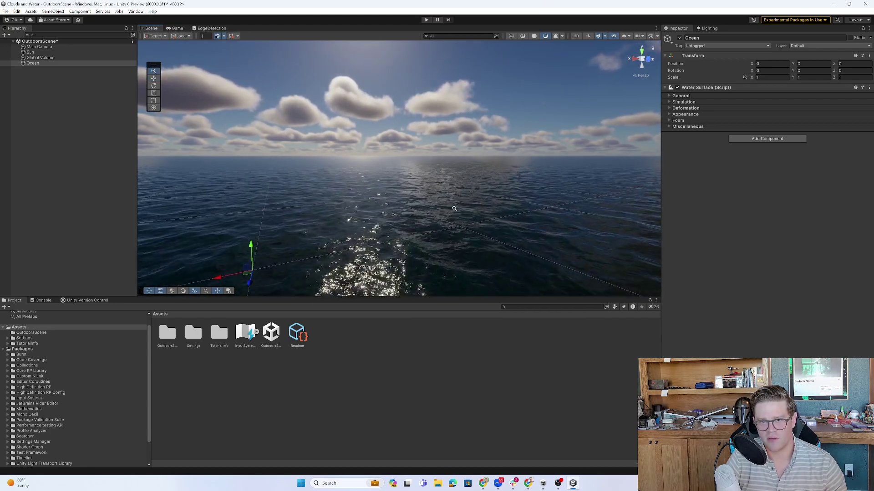
scroll(454, 208, "up", 1)
scroll(456, 209, "down", 2)
scroll(410, 191, "down", 1)
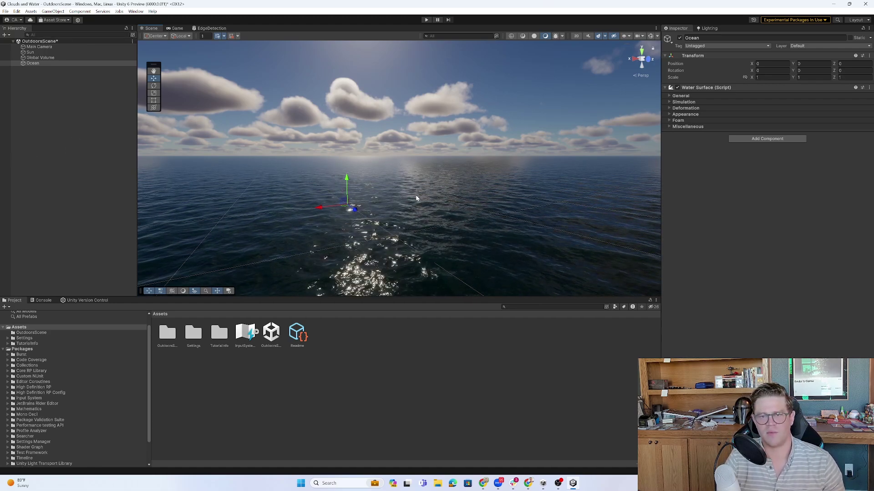
scroll(210, 154, "down", 2)
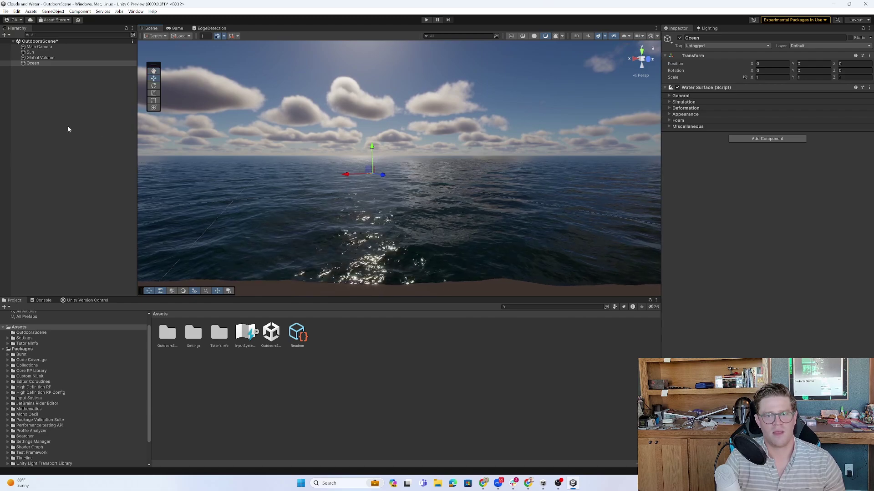
Expand the Water Surface sections, raise the Time Multiplier to about 1.39 and enable Deformation.
left_click(669, 97)
left_click(671, 153)
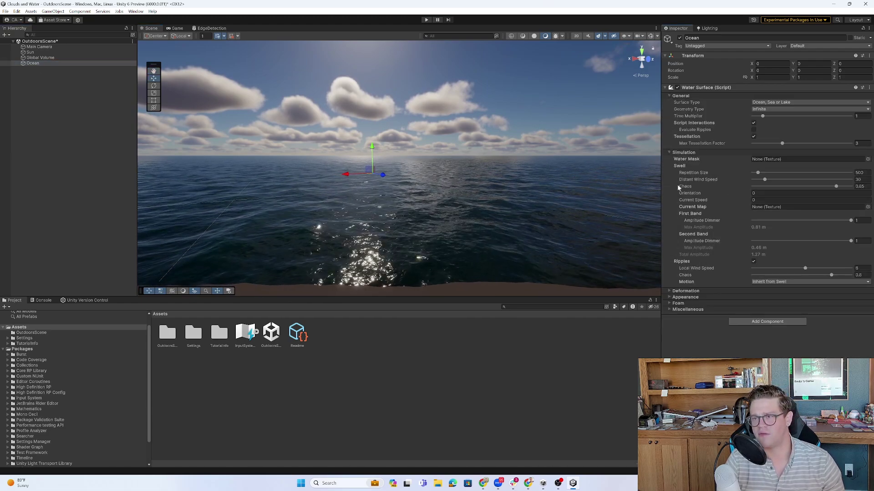
left_click(670, 291)
left_click(670, 305)
scroll(777, 337, "down", 1)
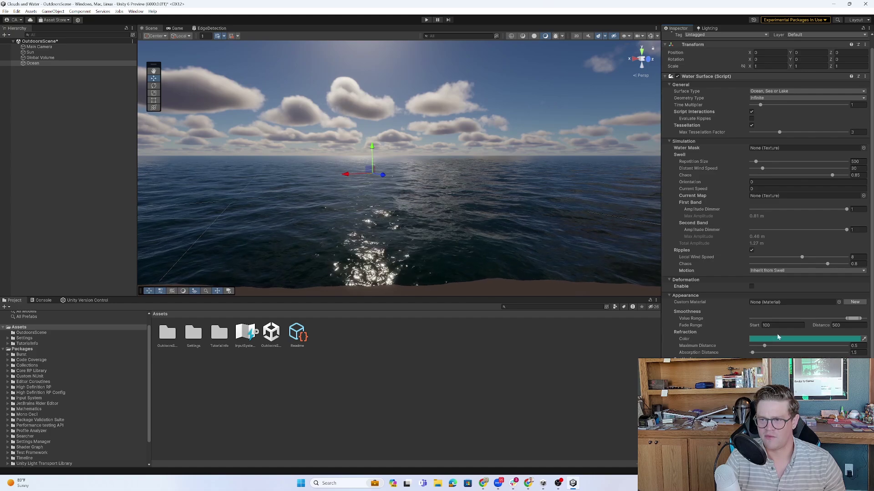
scroll(751, 150, "up", 1)
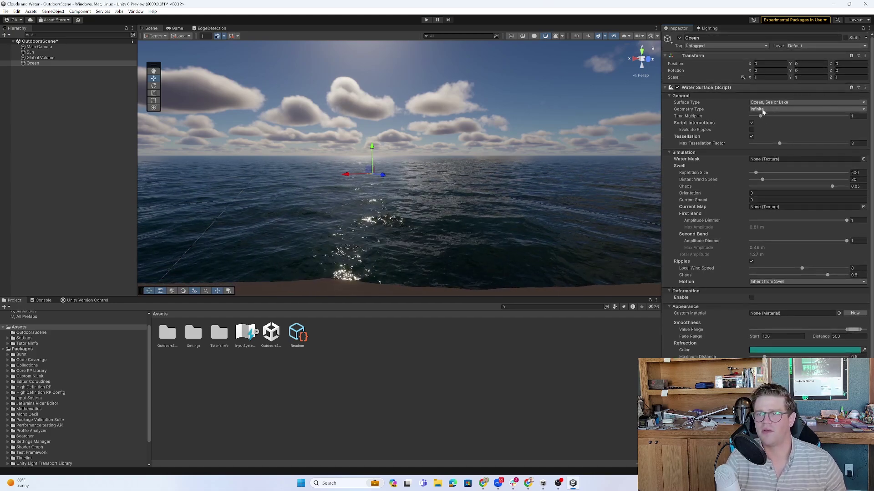
mouse_move(776, 115)
left_mouse_down()
mouse_move(787, 118)
mouse_move(762, 117)
left_mouse_up()
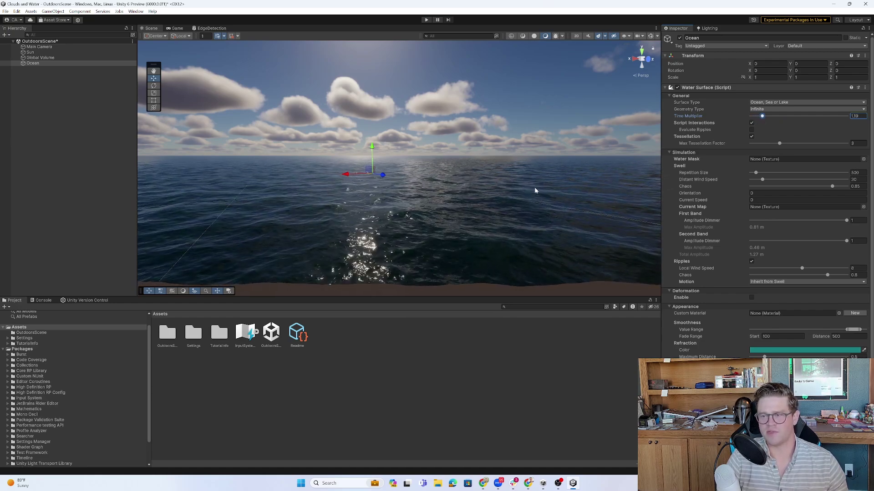
left_click(752, 298)
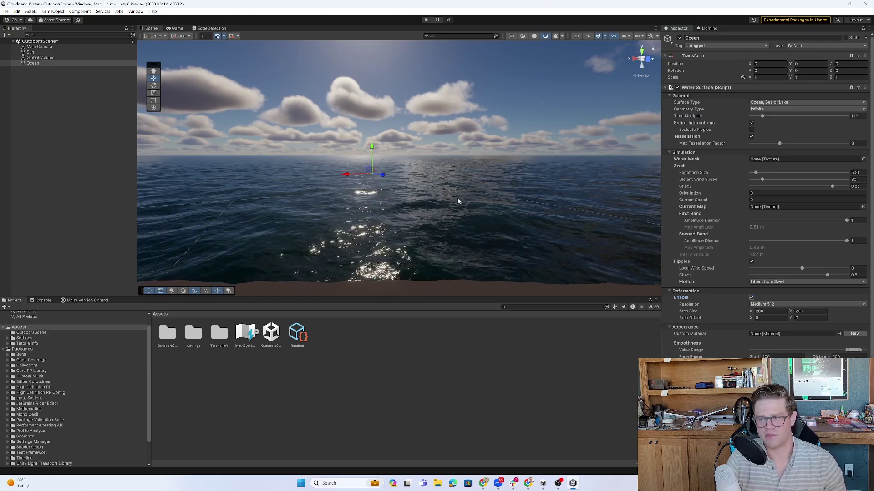
middle_click_drag(442, 199, 444, 177)
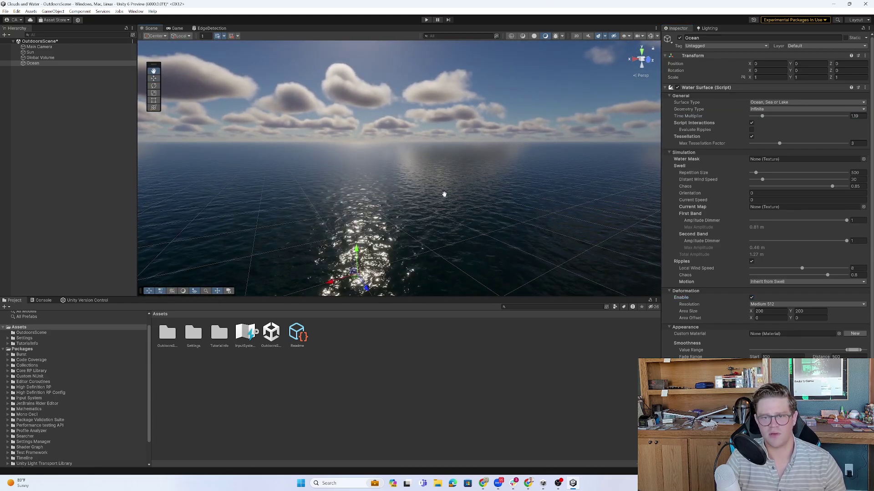
Create a Water Sphere Deformer and lift it above the ocean surface.
right_click(64, 116)
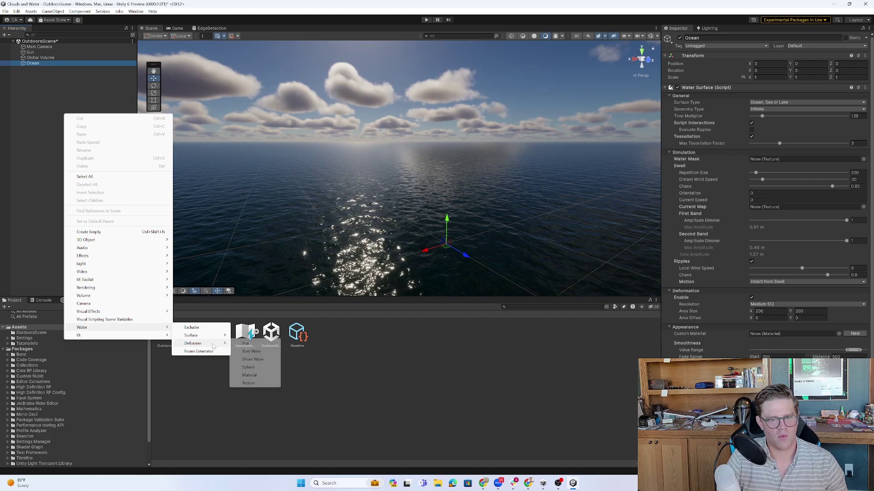
left_click(255, 368)
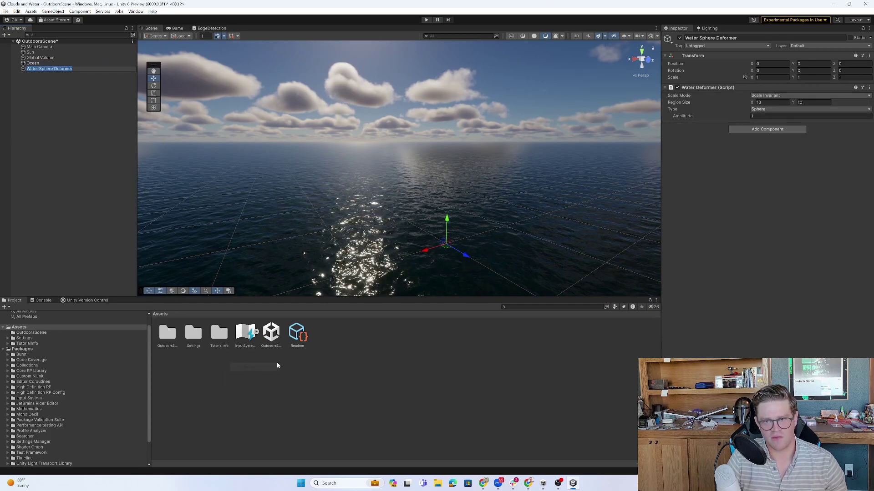
key("Return")
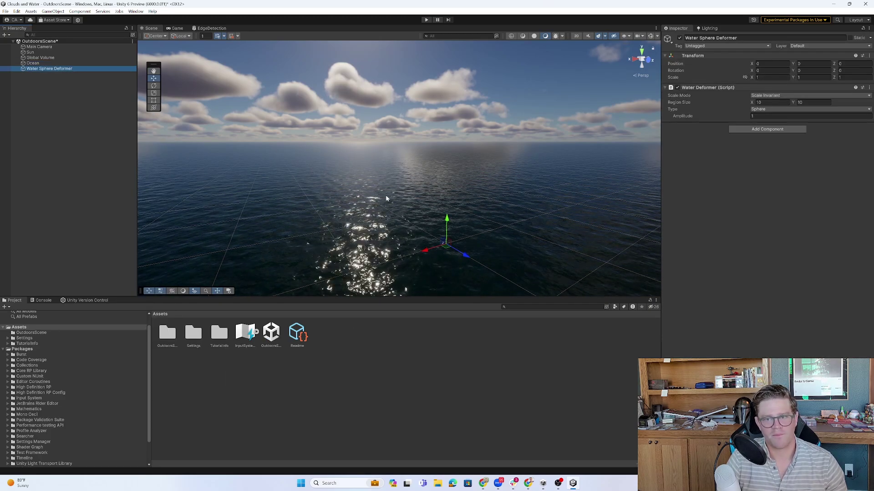
middle_click_drag(387, 195, 396, 202)
scroll(416, 211, "up", 5)
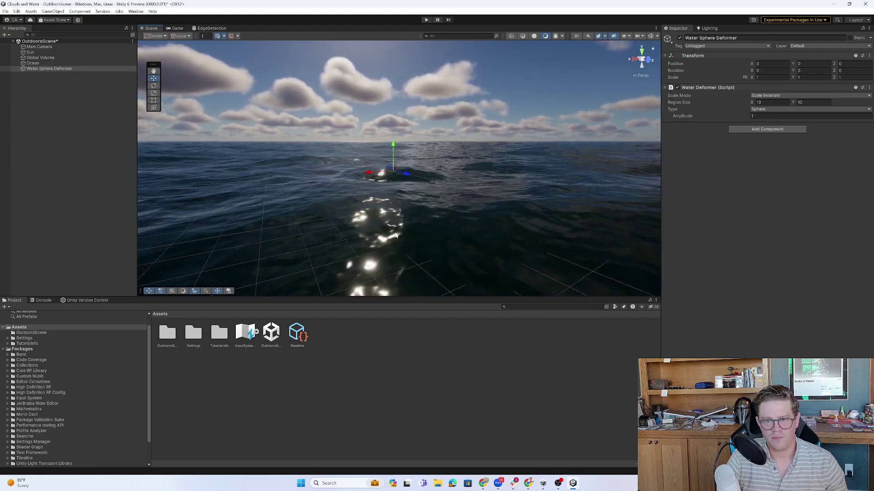
scroll(439, 219, "up", 2)
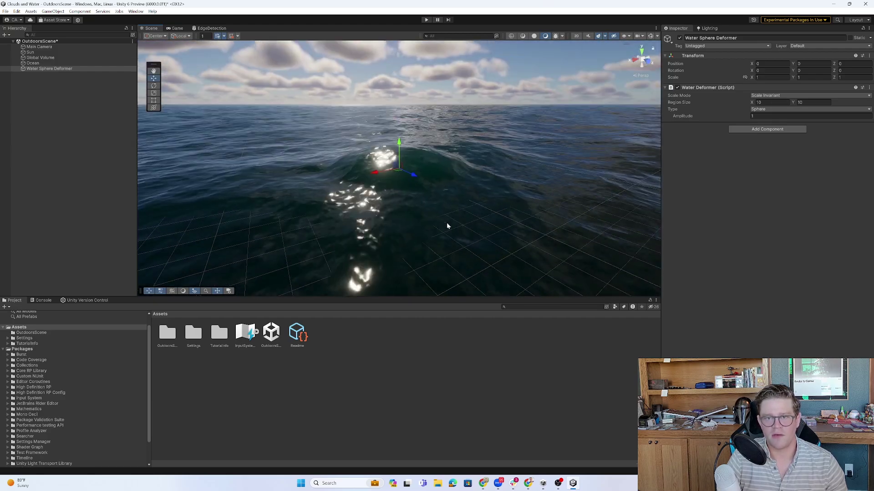
mouse_move(399, 156)
left_mouse_down()
mouse_move(400, 134)
mouse_move(399, 144)
mouse_move(370, 129)
left_mouse_up()
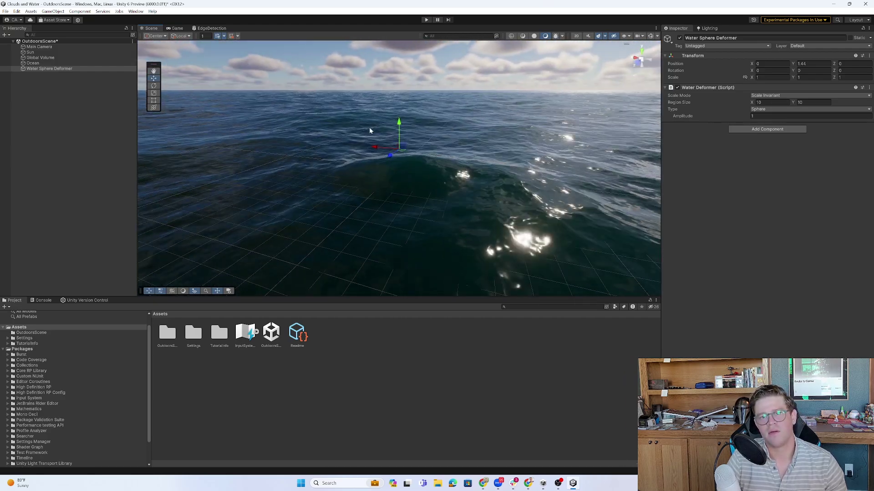
Show gizmos, pull the amplitude into a taller bump and widen the deformer's Region Size.
left_click(651, 36)
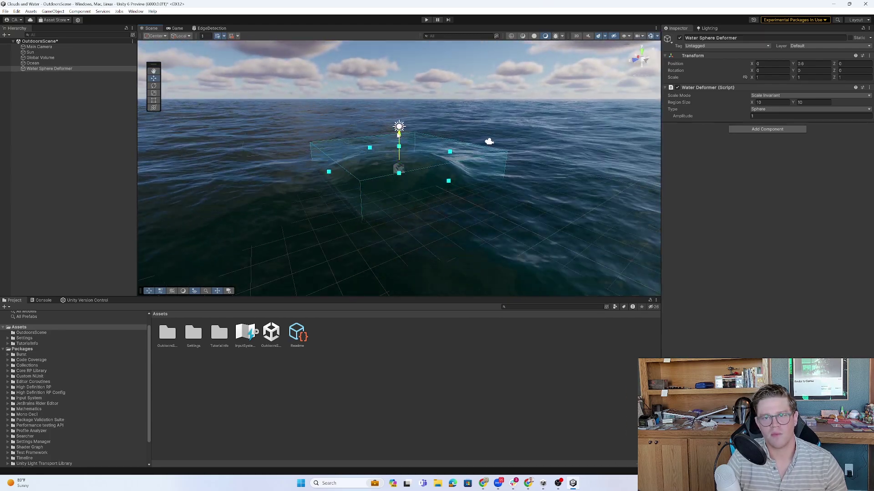
left_click_drag(399, 172, 415, 197)
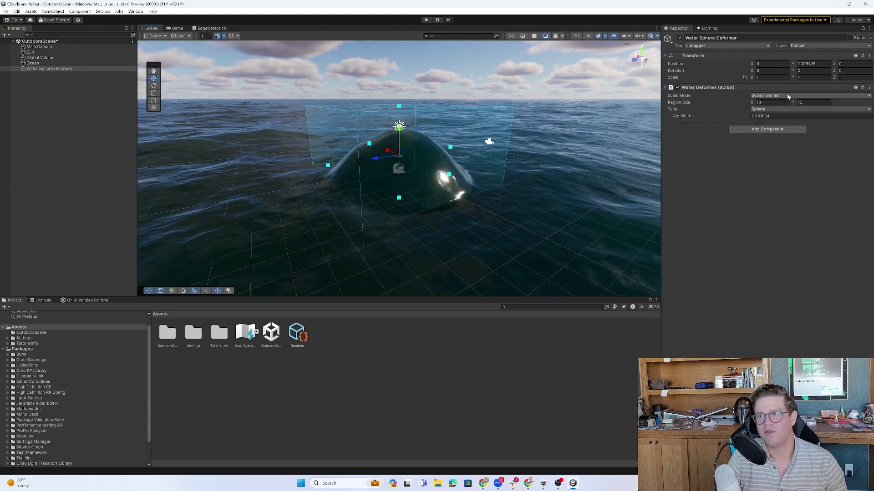
left_click(782, 117)
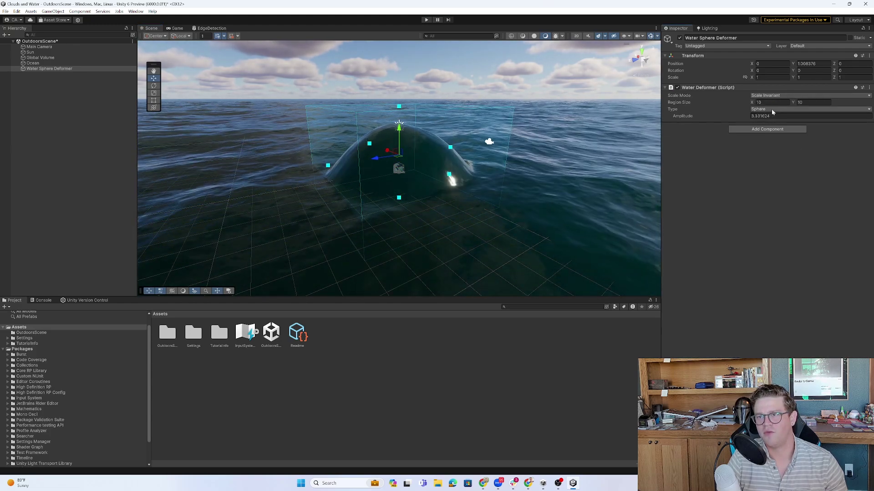
left_click(734, 103)
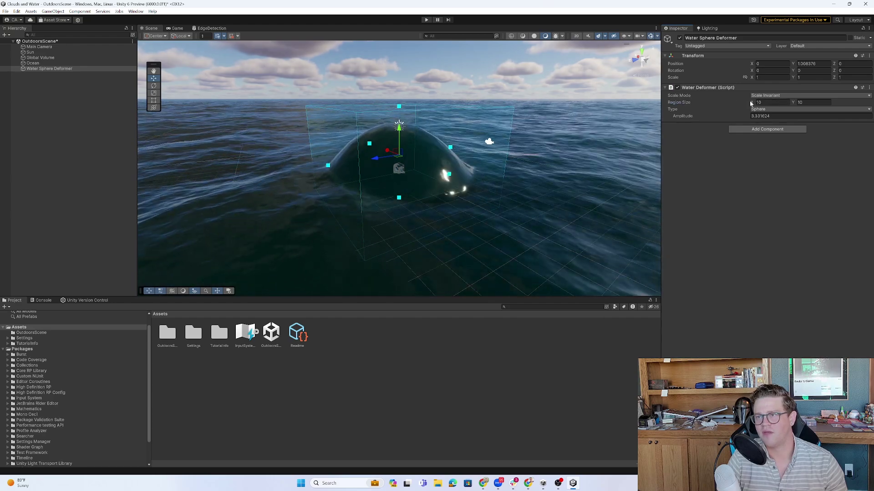
mouse_move(752, 103)
left_mouse_down()
mouse_move(831, 111)
mouse_move(819, 103)
left_mouse_up()
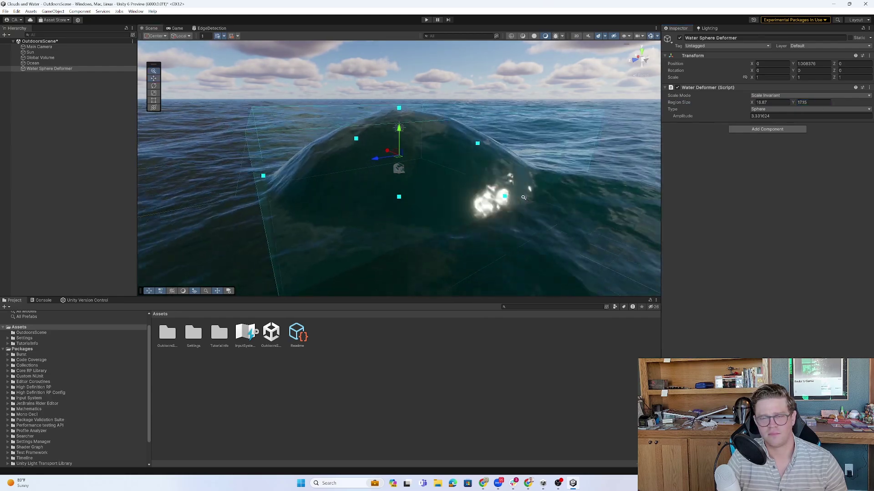
Narrow the dome and raise the deformer until its negative amplitude carves a dip in the water.
mouse_move(405, 172)
left_mouse_down("alt")
mouse_move(486, 180)
mouse_move(449, 158)
left_mouse_up("alt")
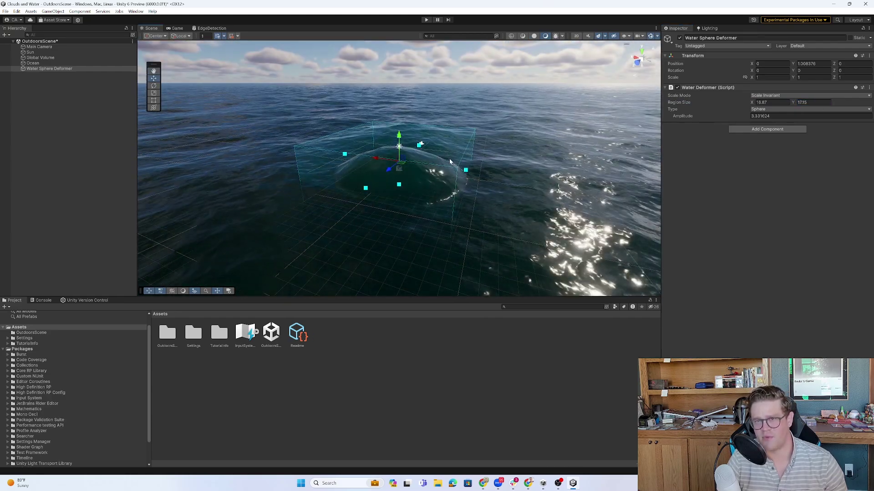
left_click_drag(400, 139, 400, 122)
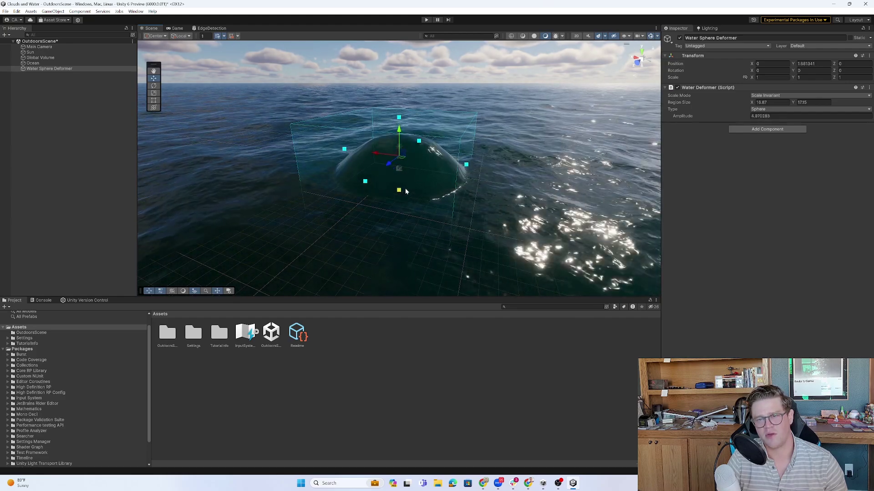
left_click_drag(399, 137, 367, 4)
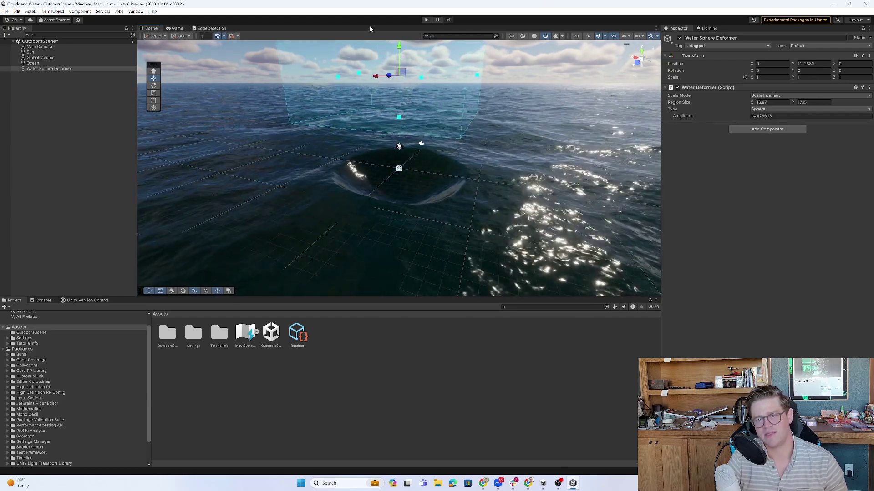
mouse_move(374, 137)
left_mouse_down("alt")
mouse_move(374, 186)
mouse_move(399, 136)
mouse_move(402, 29)
left_mouse_up("alt")
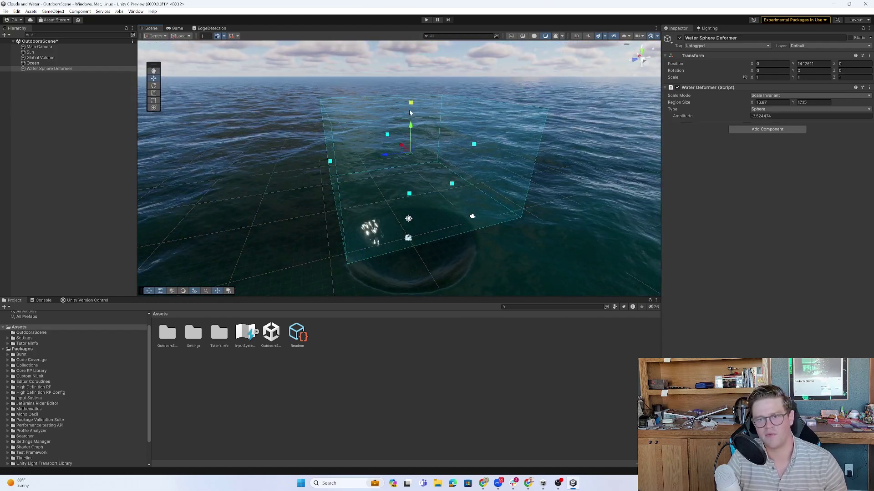
Set the Ocean's Swell Repetition Size 433, Distant Wind Speed ~207 and Chaos 0.86 for choppier waves.
double_click(32, 63)
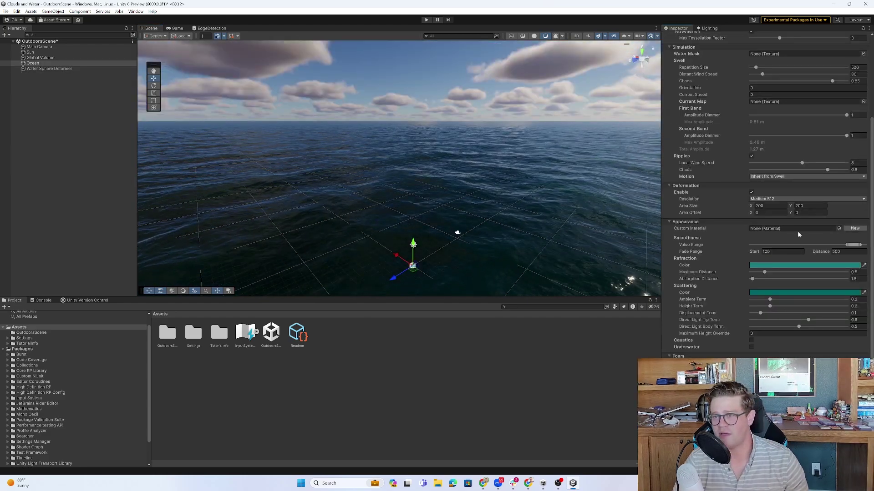
scroll(788, 231, "up", 2)
scroll(788, 231, "up", 2)
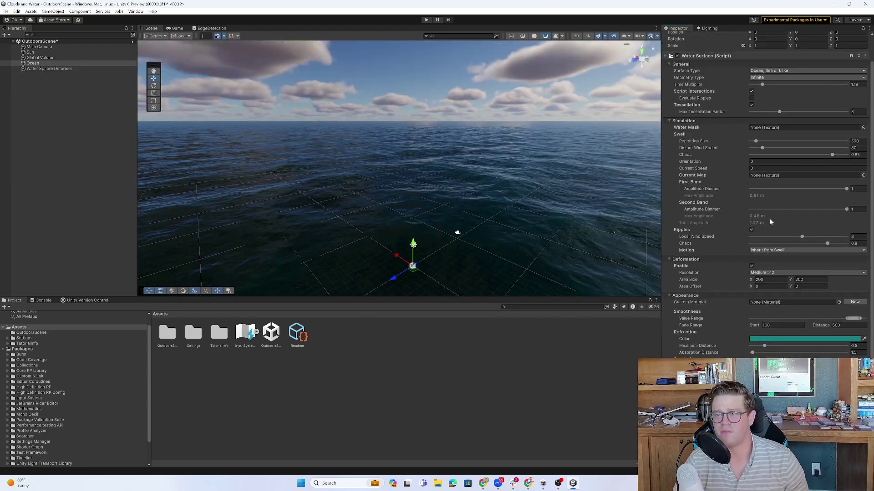
scroll(770, 218, "up", 1)
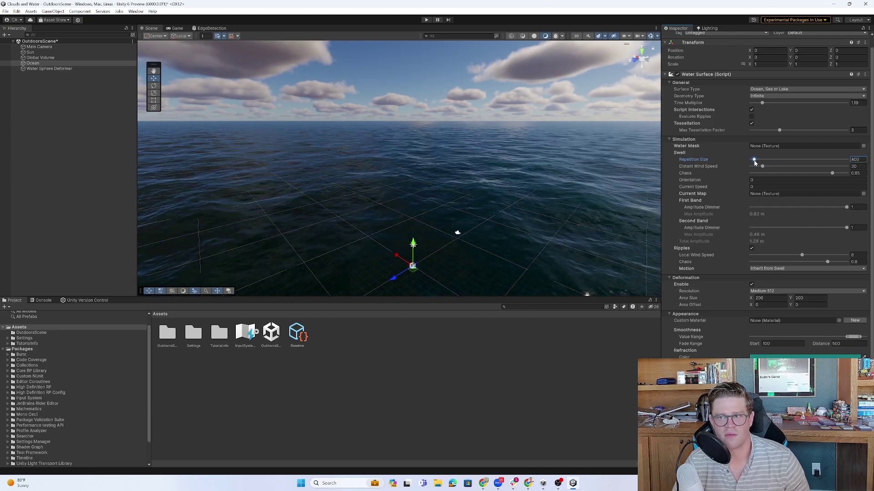
left_click(762, 167)
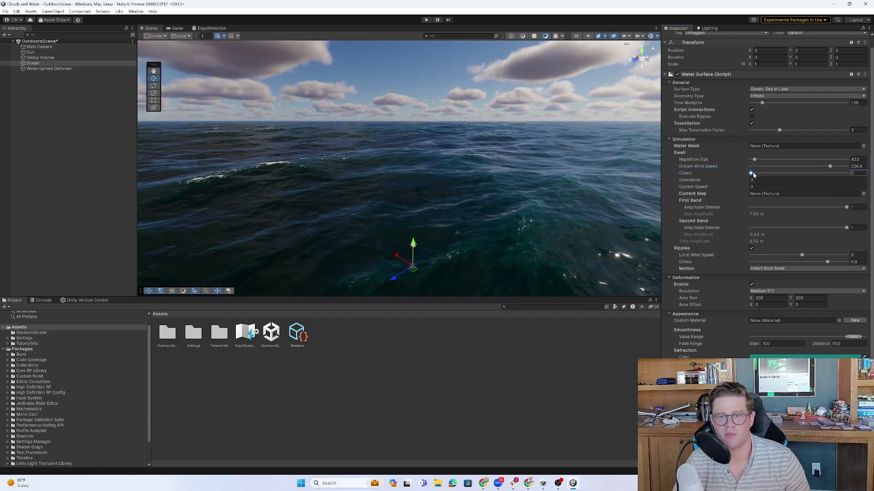
mouse_move(560, 171)
right_mouse_down()
mouse_move(601, 171)
mouse_move(586, 170)
right_mouse_up()
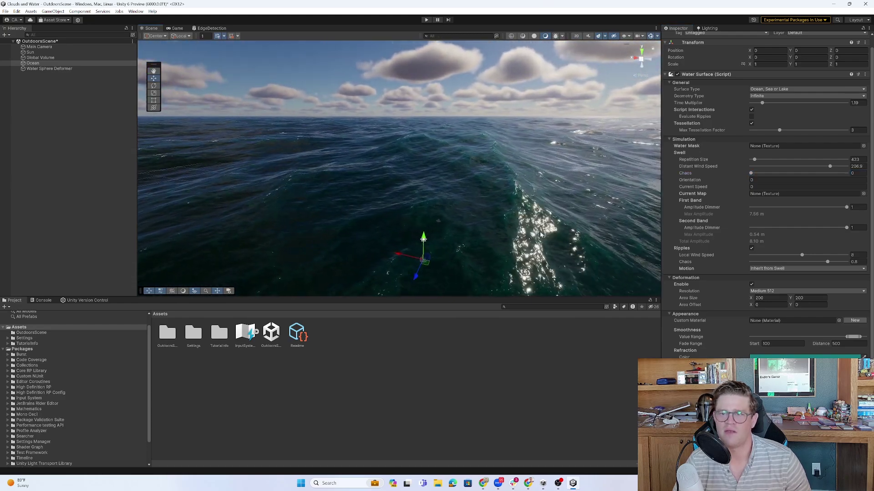
right_click_drag(481, 204, 489, 151)
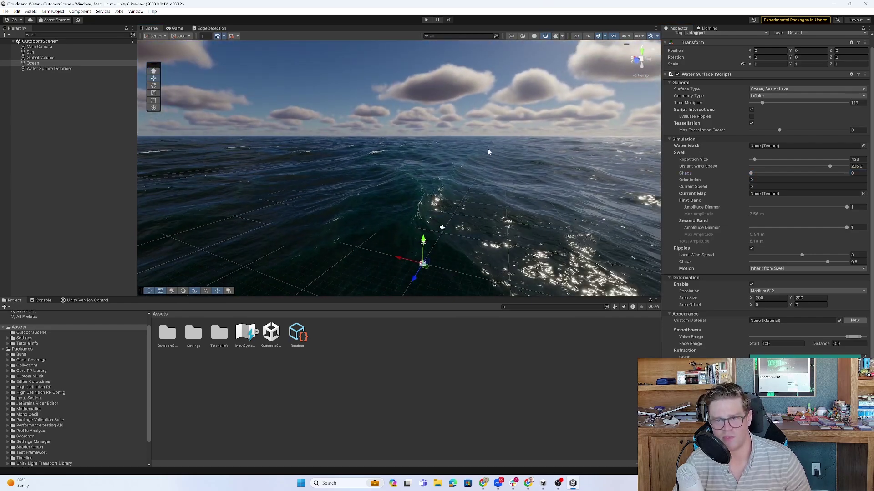
right_click_drag(429, 221, 691, 202)
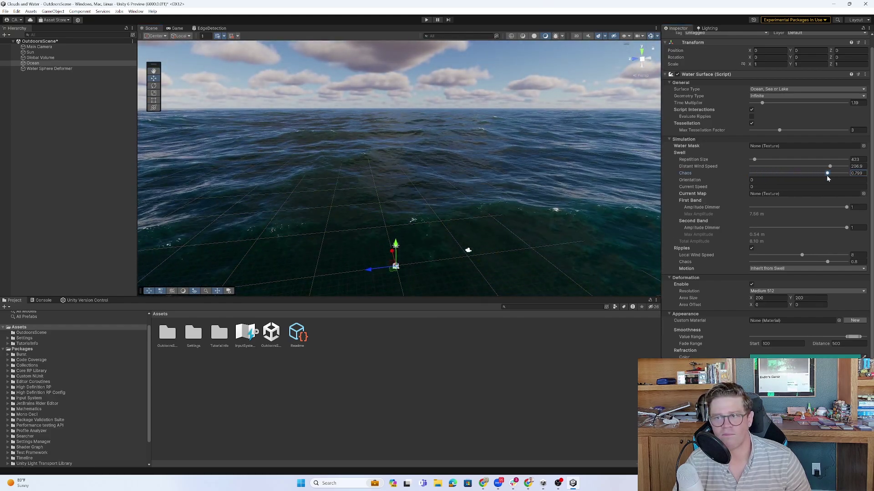
left_click_drag(829, 178, 833, 179)
scroll(741, 215, "down", 2)
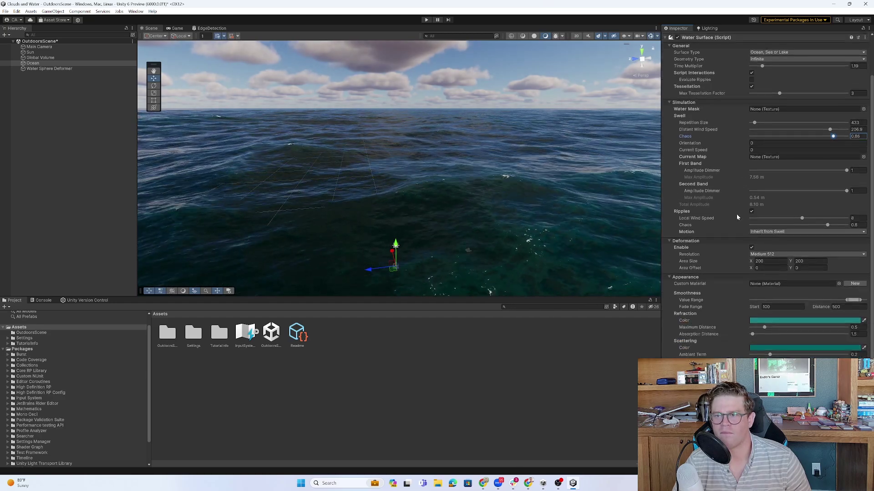
scroll(725, 217, "down", 4)
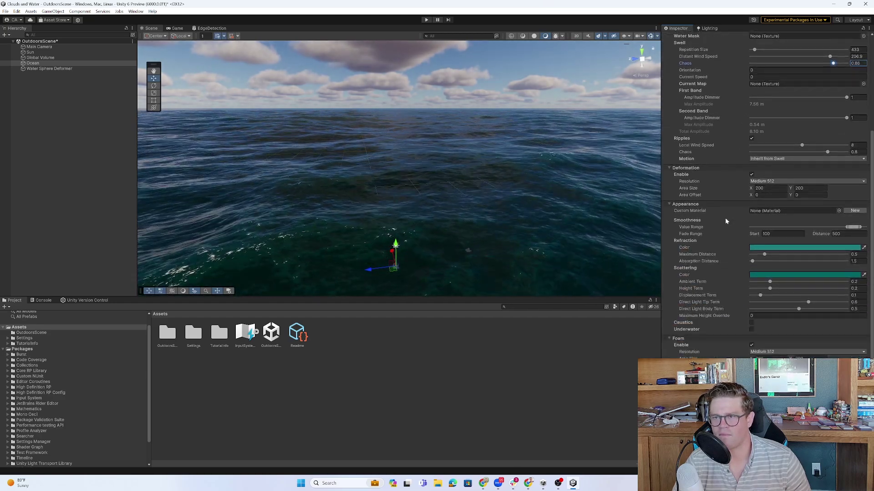
Try a light blue Refraction Color and a bright red Scattering Color on the water.
left_click(774, 247)
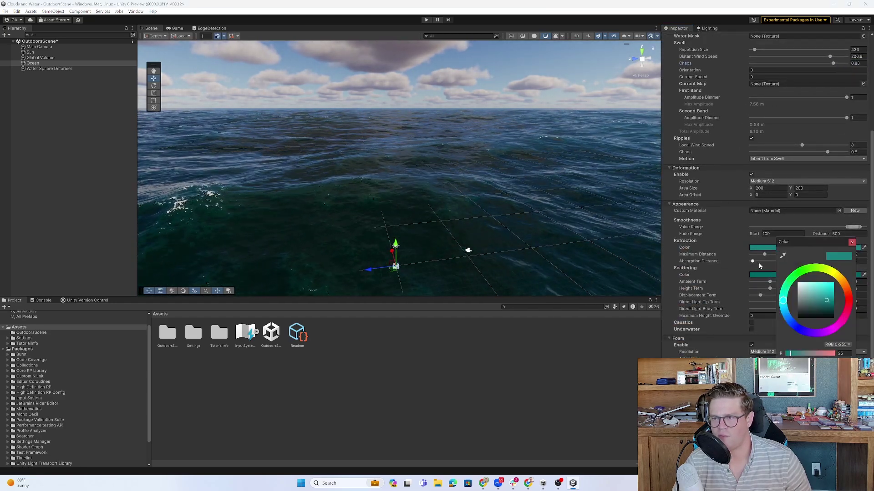
left_click_drag(783, 304, 799, 329)
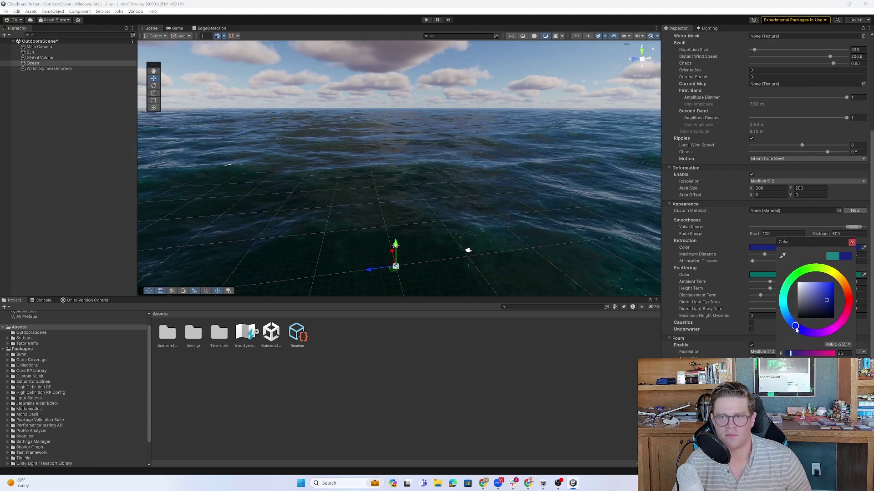
left_click(828, 288)
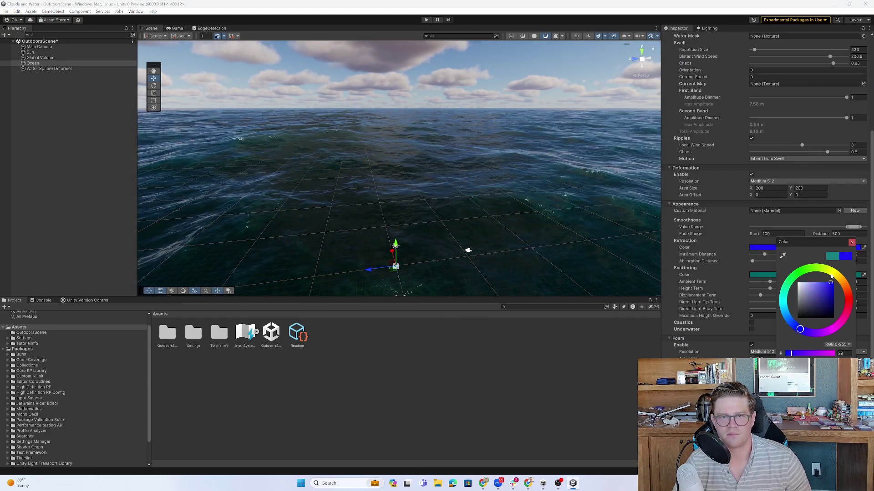
left_click(793, 274)
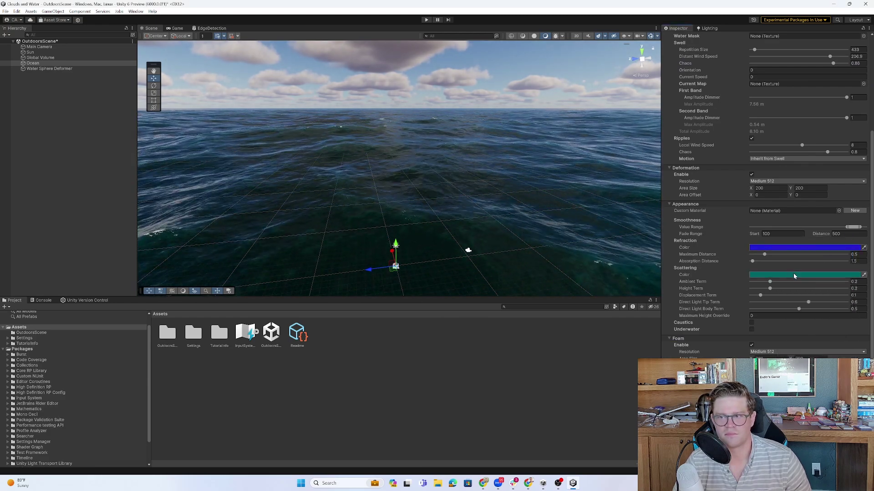
left_click(863, 320)
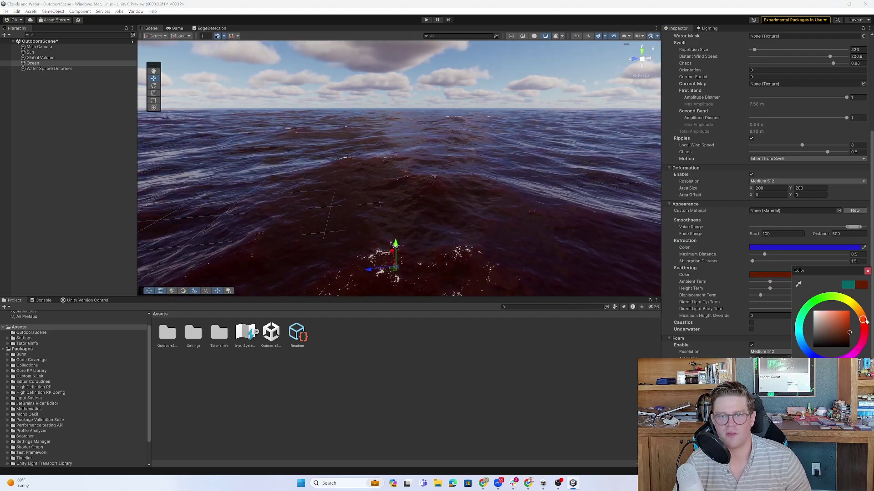
mouse_move(840, 324)
left_mouse_down()
mouse_move(852, 317)
mouse_move(847, 335)
left_mouse_up()
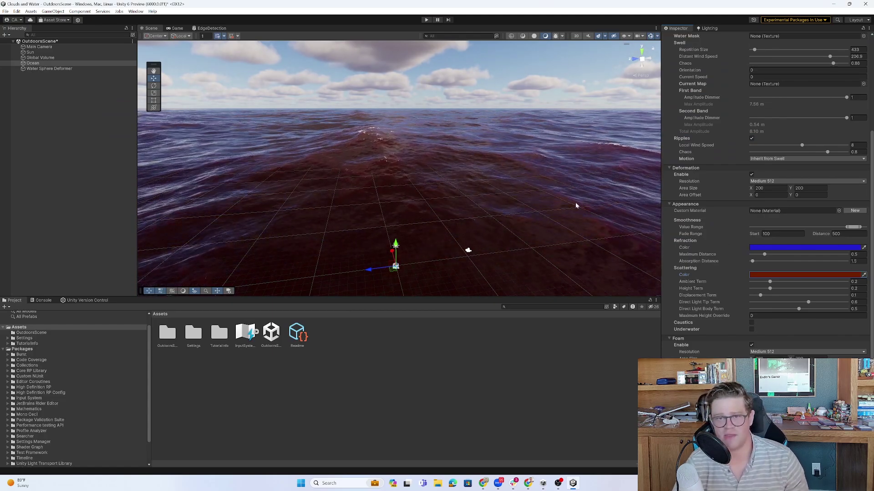
mouse_move(576, 202)
right_mouse_down()
mouse_move(577, 191)
mouse_move(477, 235)
right_mouse_up()
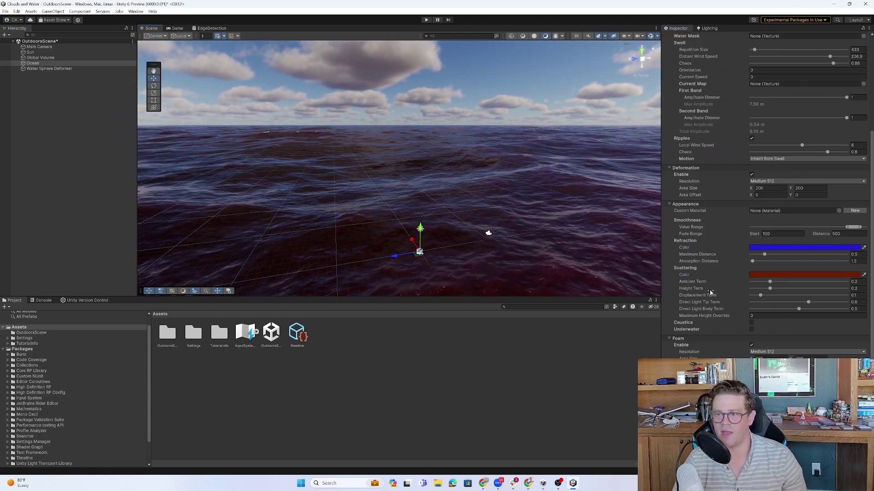
Settle both Scattering and Refraction Colors on teal so the ocean looks teal.
left_click(800, 274)
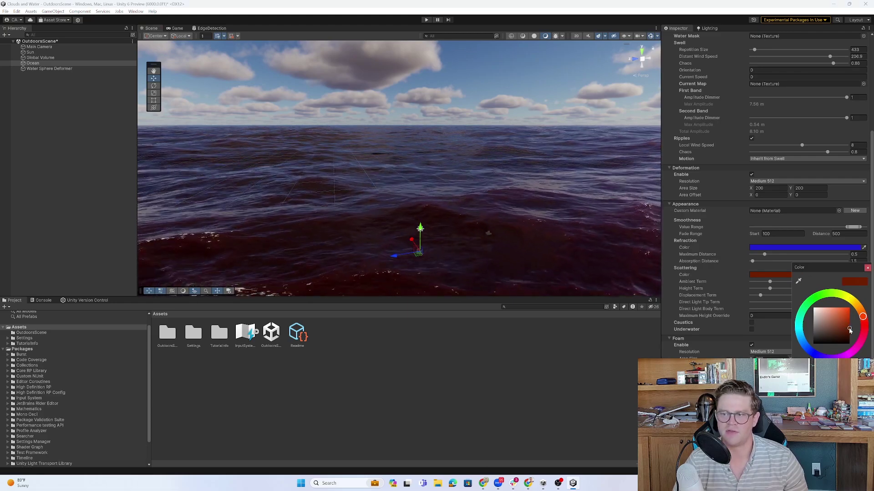
mouse_move(845, 328)
left_mouse_down()
mouse_move(849, 345)
mouse_move(842, 312)
mouse_move(822, 309)
mouse_move(849, 324)
left_mouse_up()
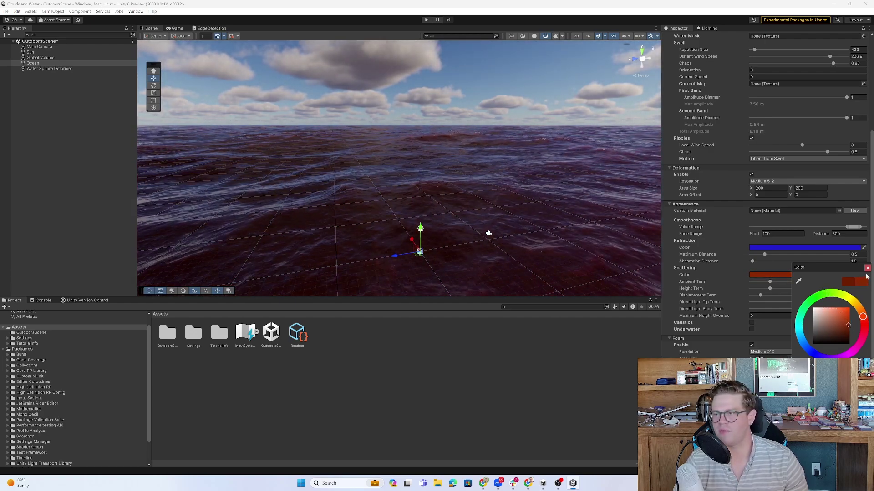
key("Escape")
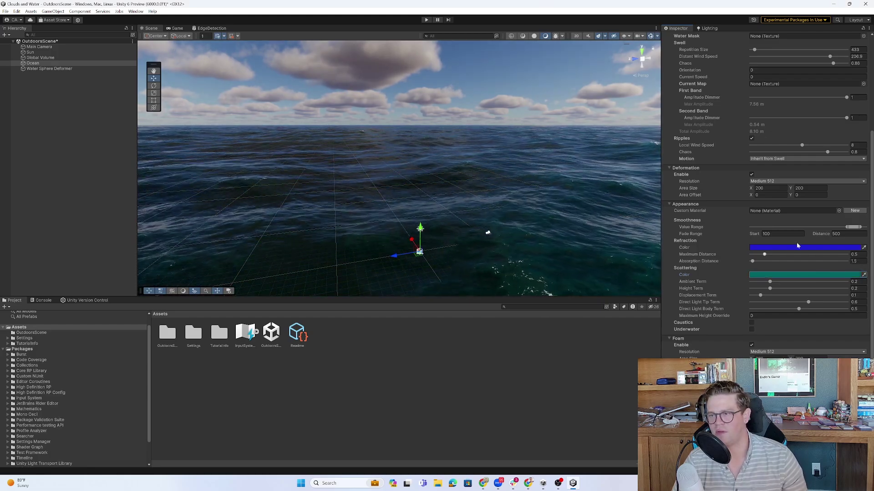
key("ctrl+z")
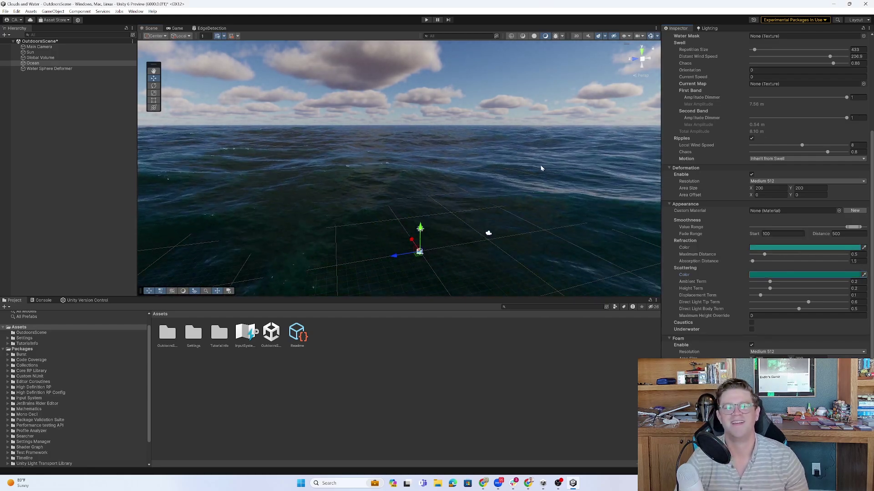
mouse_move(541, 168)
right_mouse_down()
mouse_move(511, 147)
mouse_move(540, 186)
right_mouse_up()
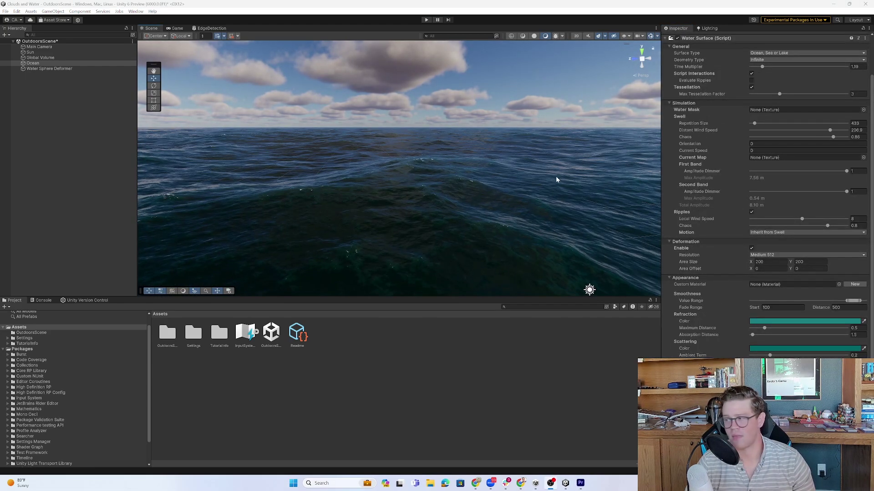
Add a Fog override to the Global Volume profile.
left_click(40, 57)
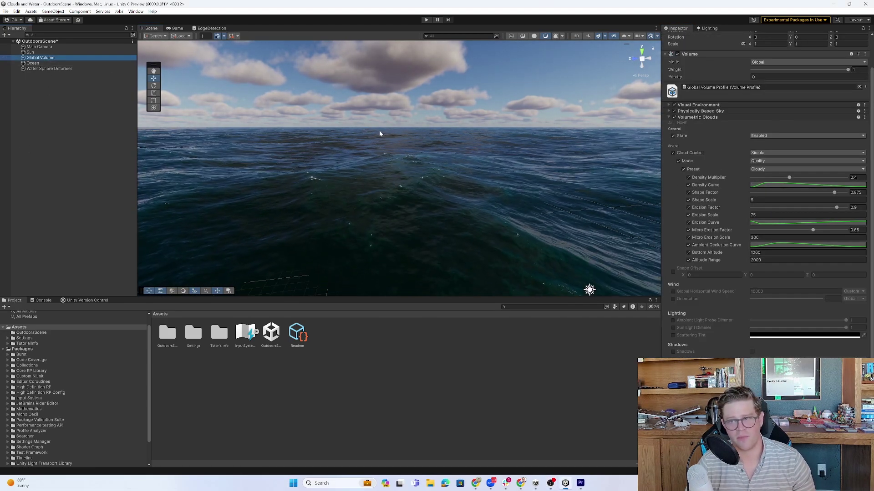
left_click(669, 119)
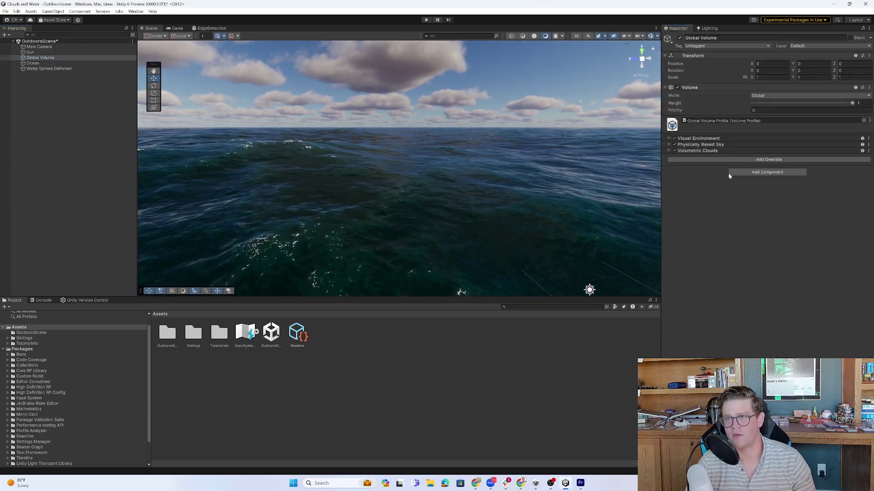
left_click(736, 160)
type("fog")
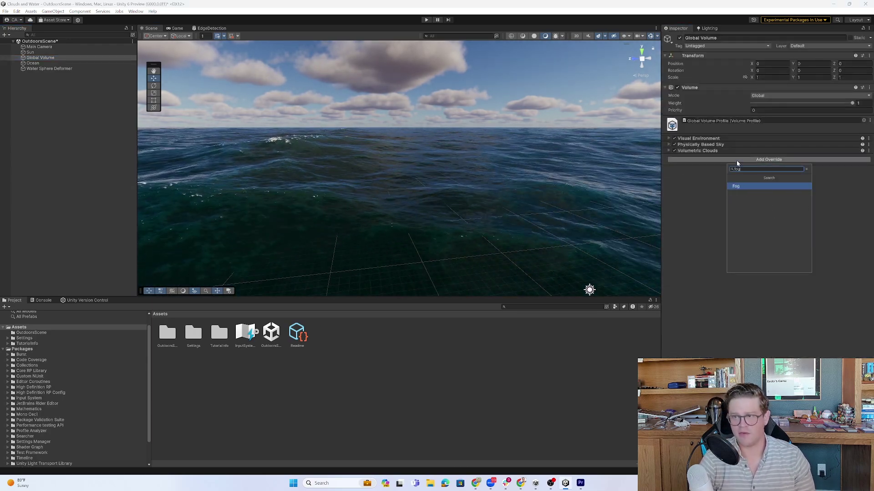
key("Return")
Set the Fog State to Enabled and turn on Volumetric Fog.
left_click(672, 169)
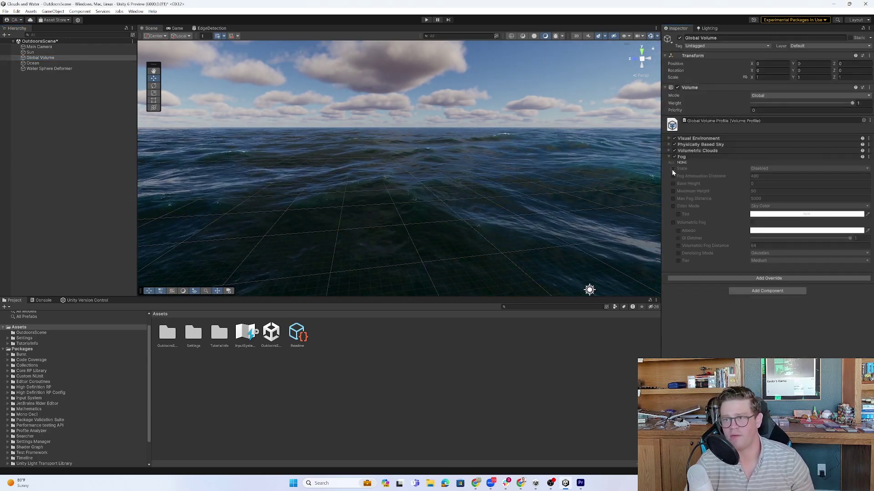
left_click(778, 169)
left_click(772, 184)
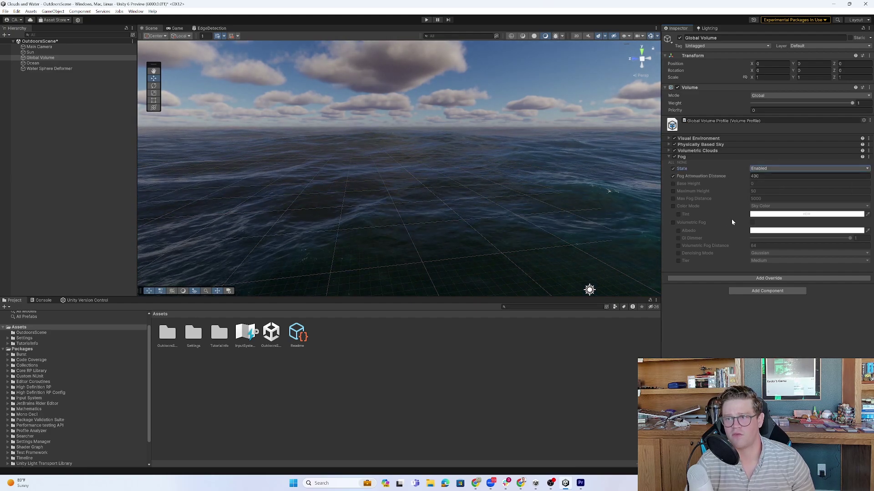
left_click(672, 222)
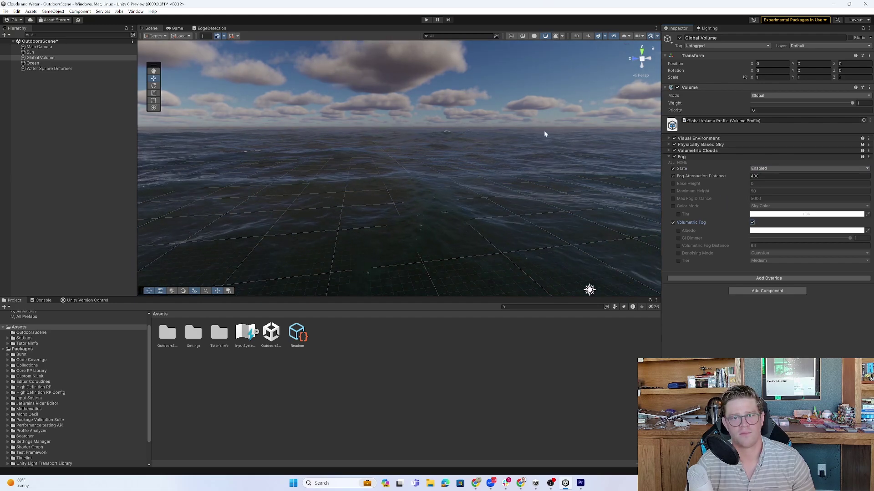
right_click_drag(528, 148, 461, 127)
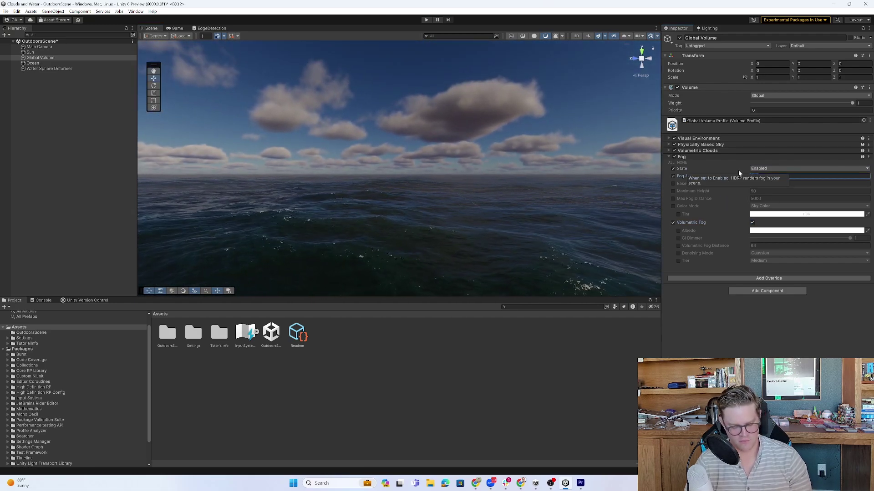
type("10")
Confirm Fog Attenuation Distance 50 and raise the Sun's Volumetrics Multiplier to about 3.27.
key("Return")
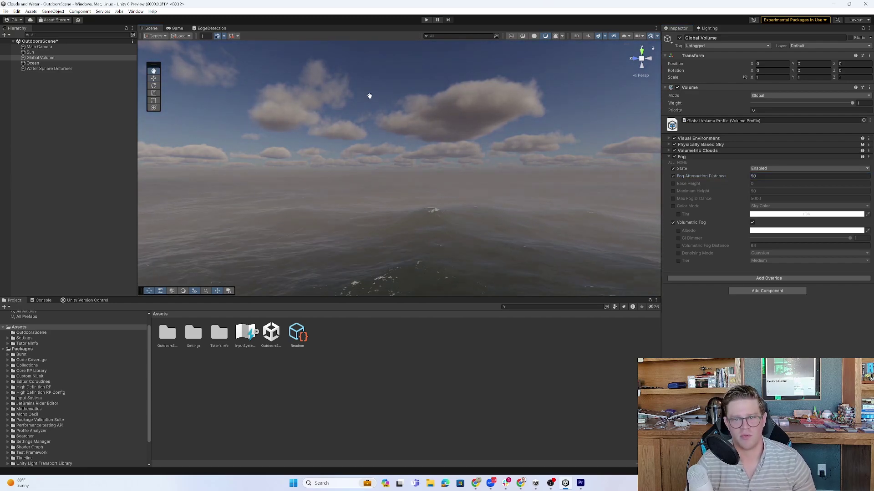
left_click(36, 47)
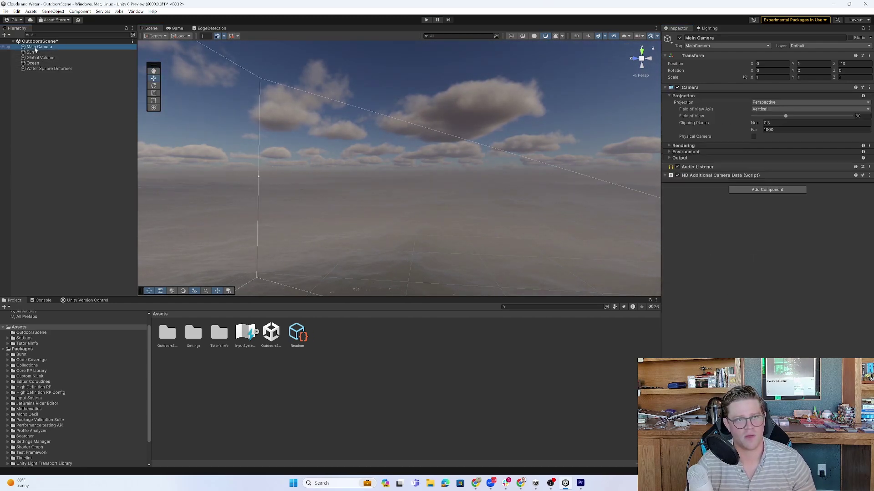
left_click(47, 53)
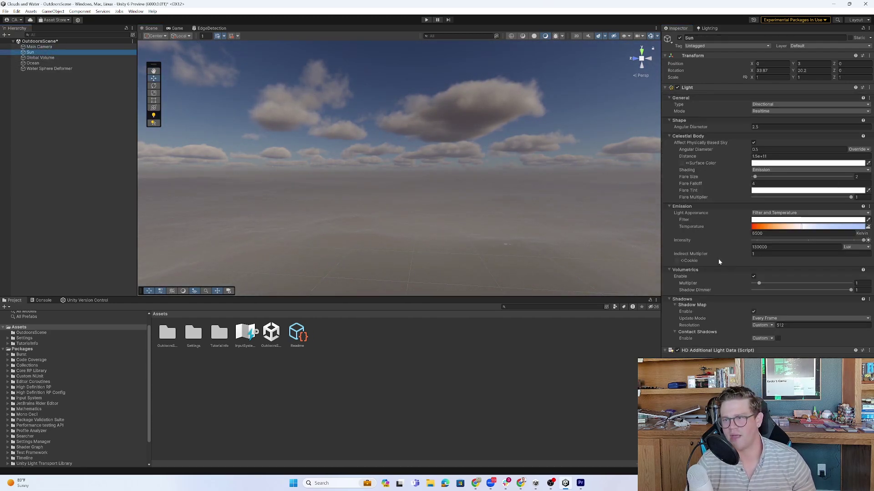
mouse_move(766, 287)
left_mouse_down()
mouse_move(778, 287)
mouse_move(770, 286)
left_mouse_up()
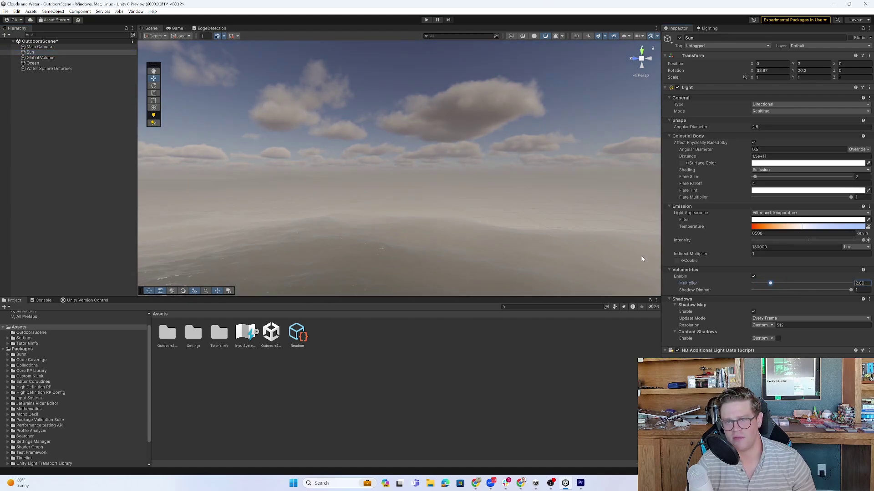
right_click_drag(644, 255, 480, 196)
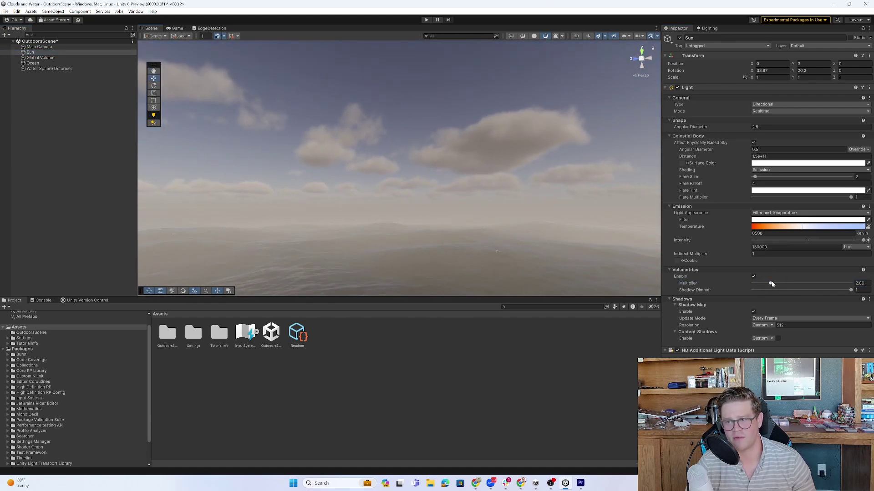
left_click_drag(772, 285, 773, 284)
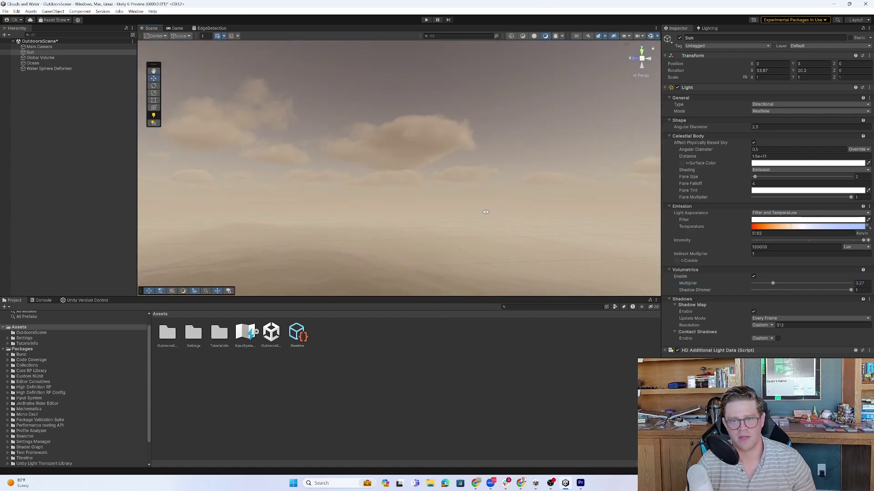
right_click_drag(485, 212, 467, 220)
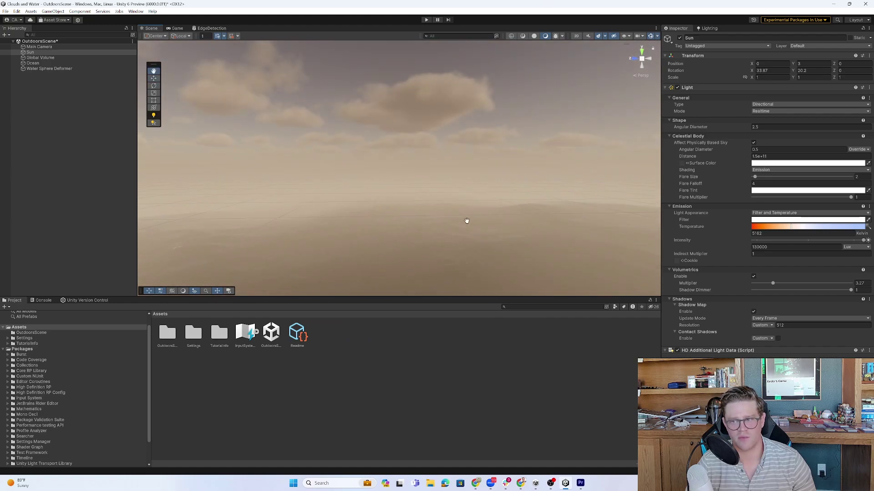
left_click(59, 62)
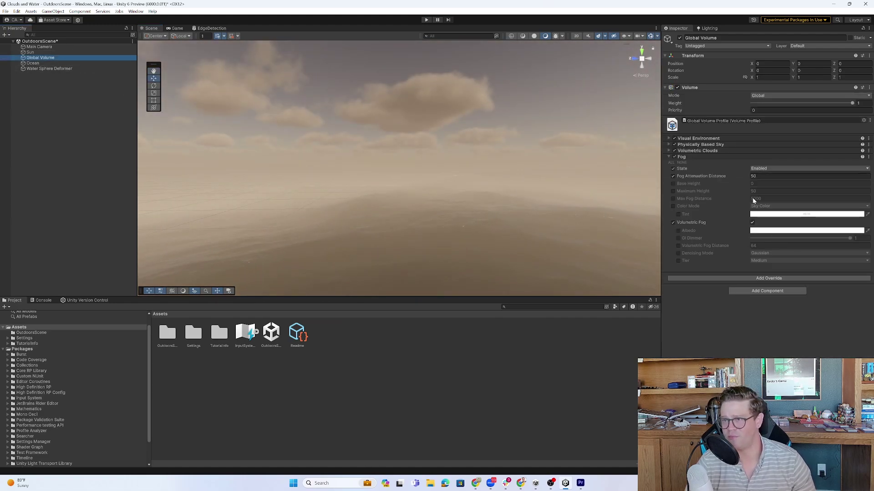
Override the fog Color Mode and Tint, choosing a pinkish-red HDR tint.
left_click(672, 206)
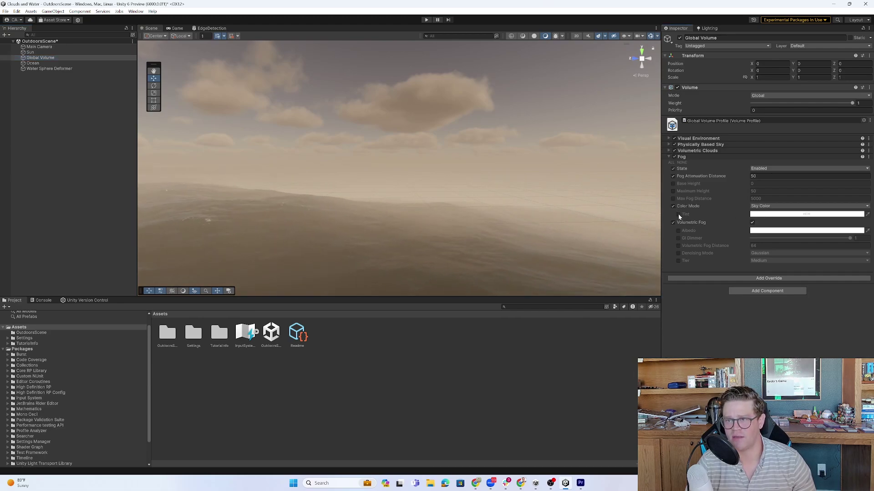
left_click(677, 215)
left_click(792, 214)
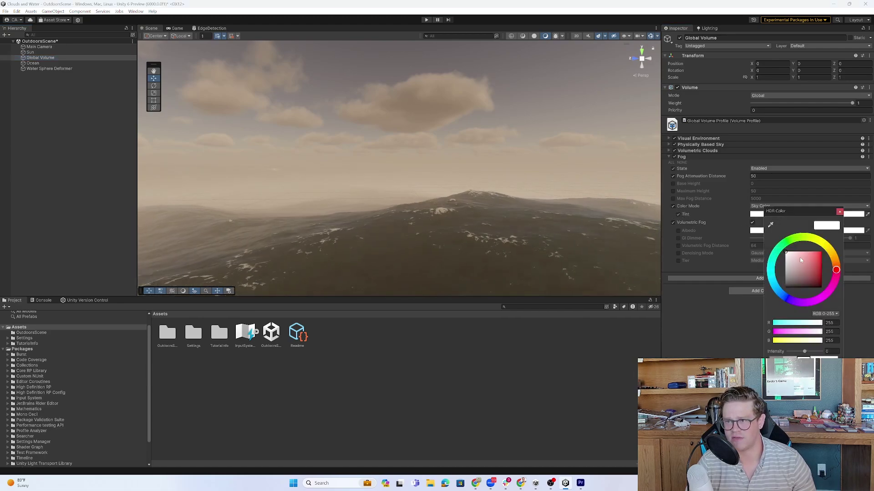
left_click(788, 262)
left_click(783, 296)
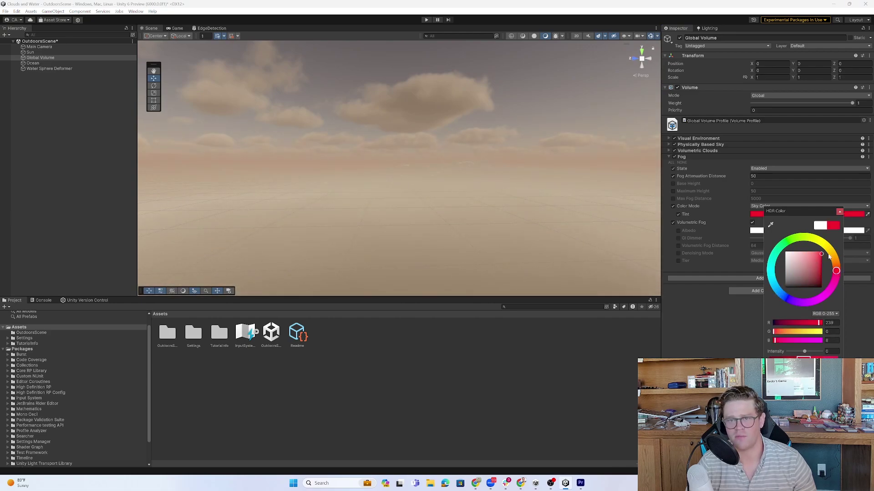
left_click_drag(825, 263, 818, 257)
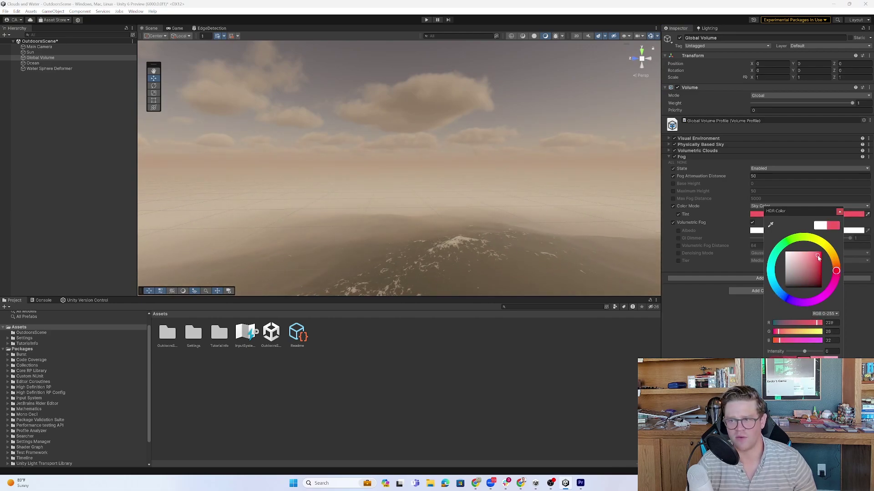
left_click(638, 185)
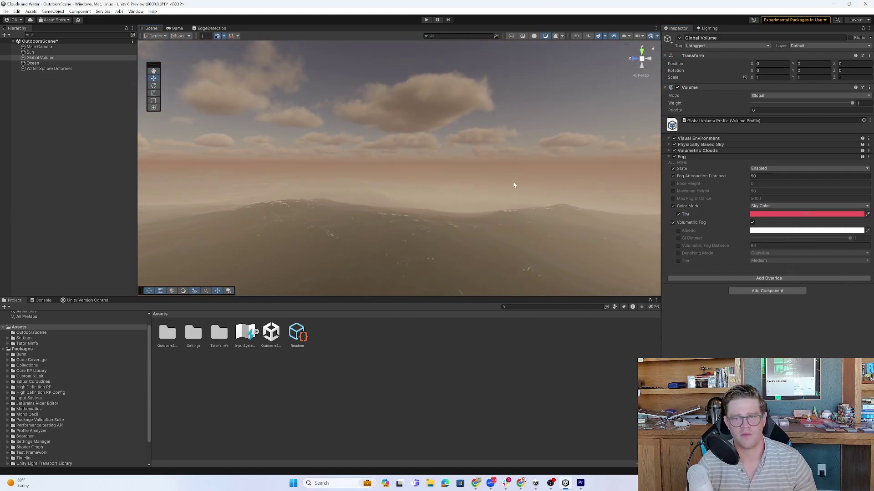
left_click(670, 157)
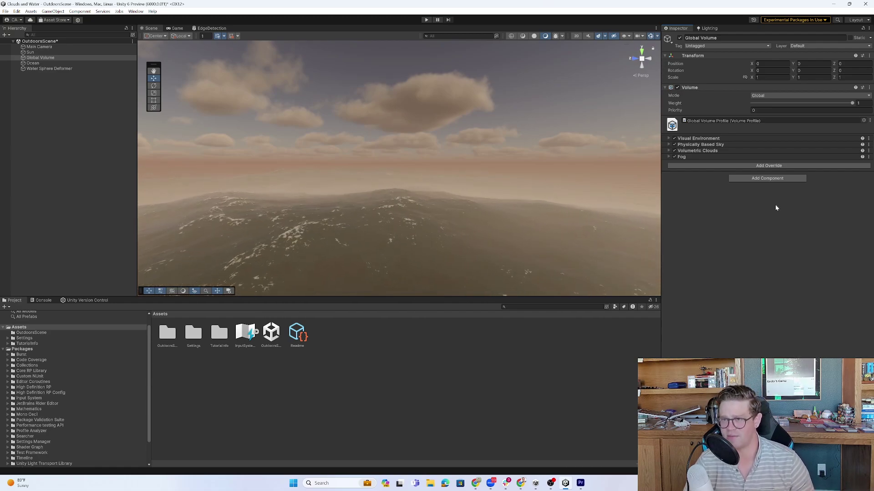
Frame the Ocean object in view and enable Underwater rendering on its Water Surface.
double_click(32, 63)
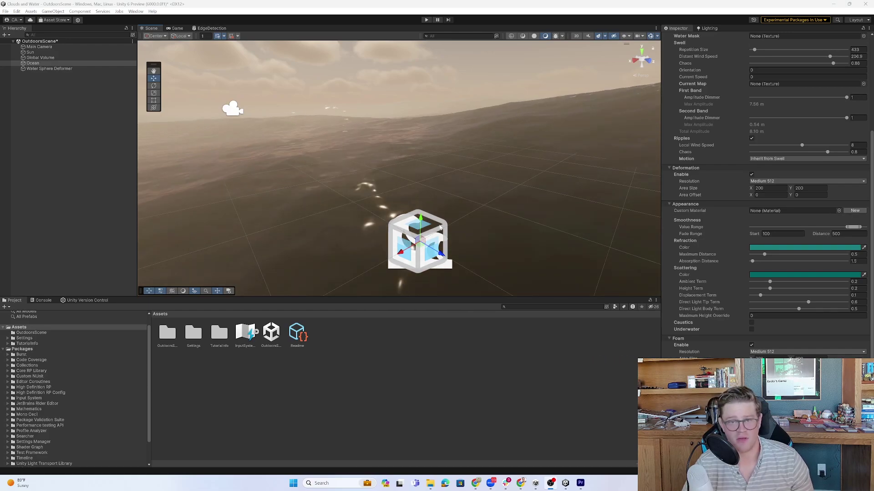
left_click_drag(464, 156, 533, 259, "alt")
right_click_drag(534, 258, 535, 228, "alt")
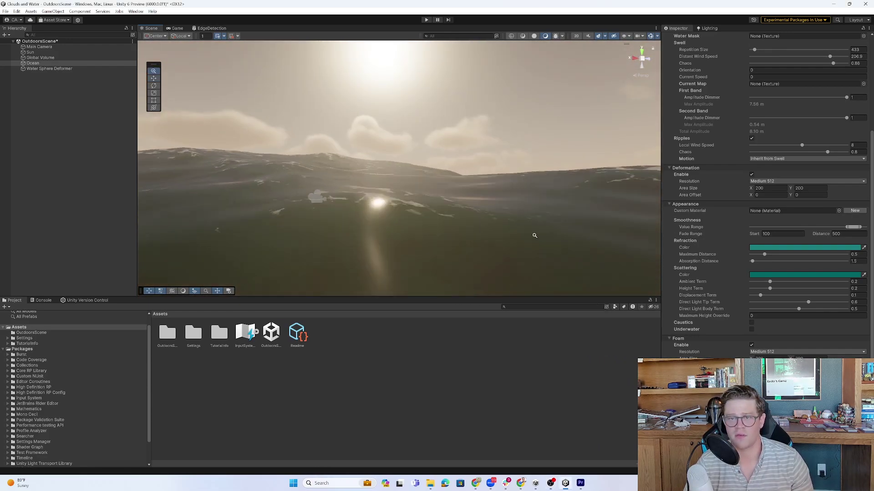
mouse_move(535, 228)
right_mouse_down("alt")
mouse_move(452, 157)
mouse_move(422, 306)
right_mouse_up("alt")
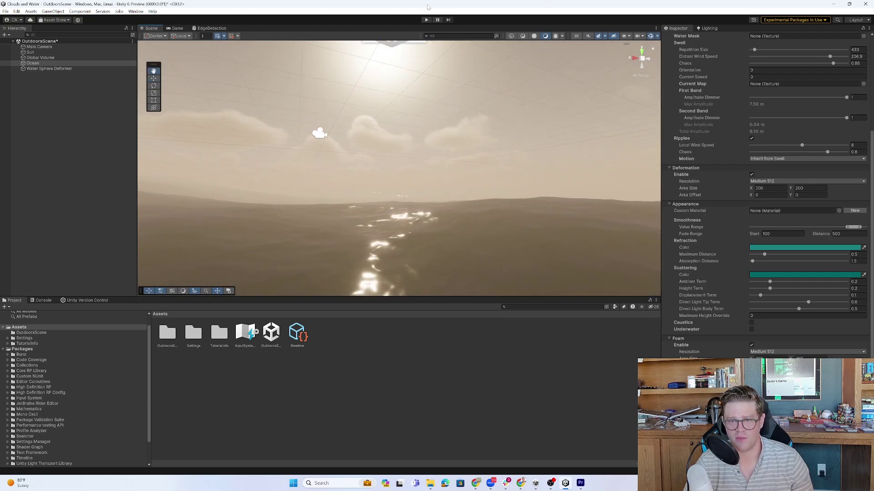
left_click(752, 330)
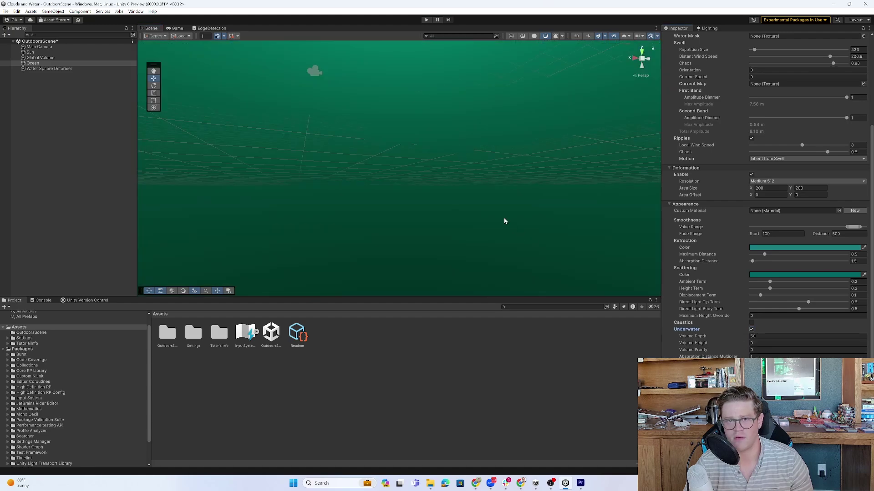
Move the Scene view above the water surface and back down below it to compare.
mouse_move(518, 266)
left_mouse_down("alt")
mouse_move(575, 66)
mouse_move(556, 162)
mouse_move(515, 93)
mouse_move(544, 209)
left_mouse_up("alt")
right_click_drag(543, 209, 311, 74, "alt")
mouse_move(446, 154)
left_mouse_down()
mouse_move(465, 185)
mouse_move(454, 118)
mouse_move(505, 113)
mouse_move(492, 6)
left_mouse_up()
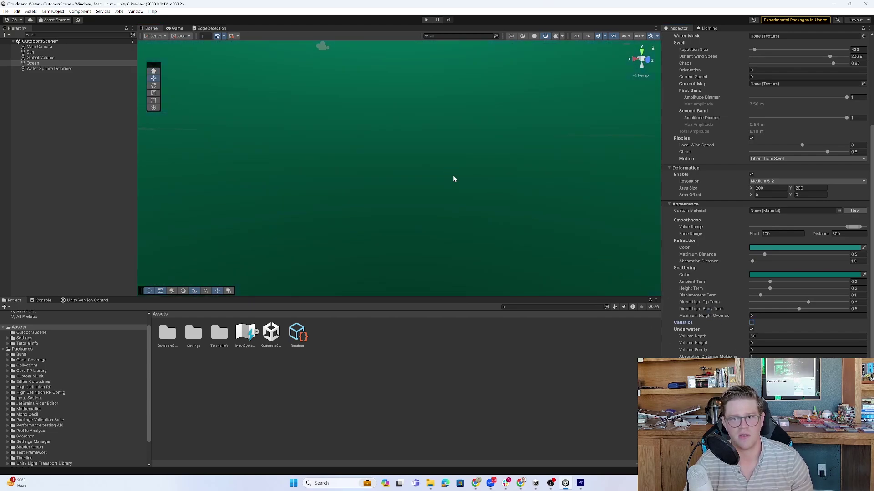
right_click_drag(463, 202, 453, 203)
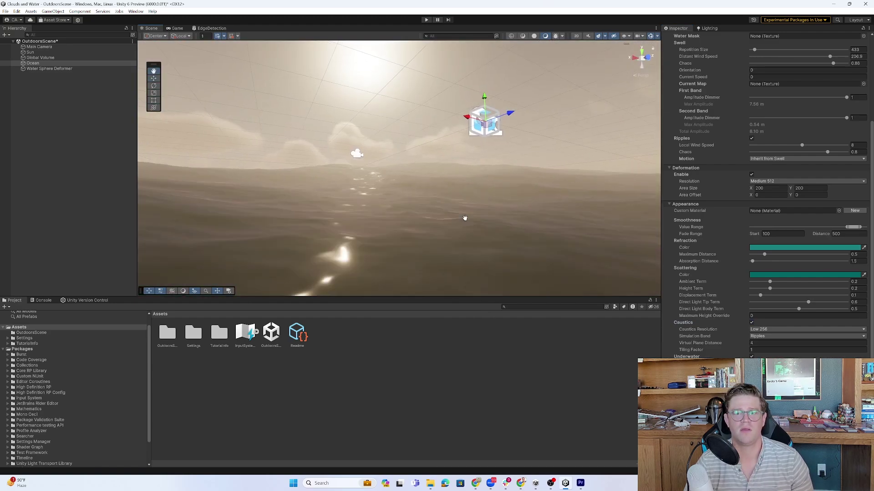
right_click_drag(453, 203, 463, 115)
Look up at the wave surface from underwater and settle the view just beneath it.
right_click_drag(514, 164, 389, 106)
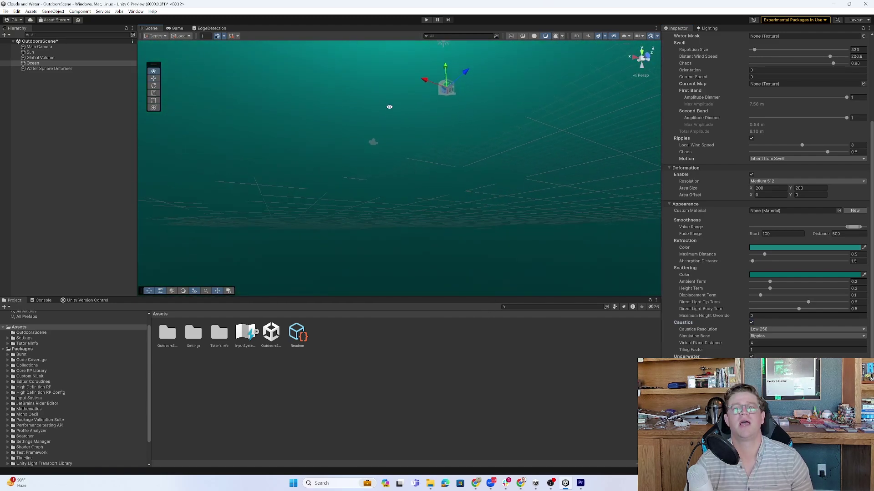
mouse_move(430, 164)
left_mouse_down()
mouse_move(461, 285)
mouse_move(445, 281)
left_mouse_up()
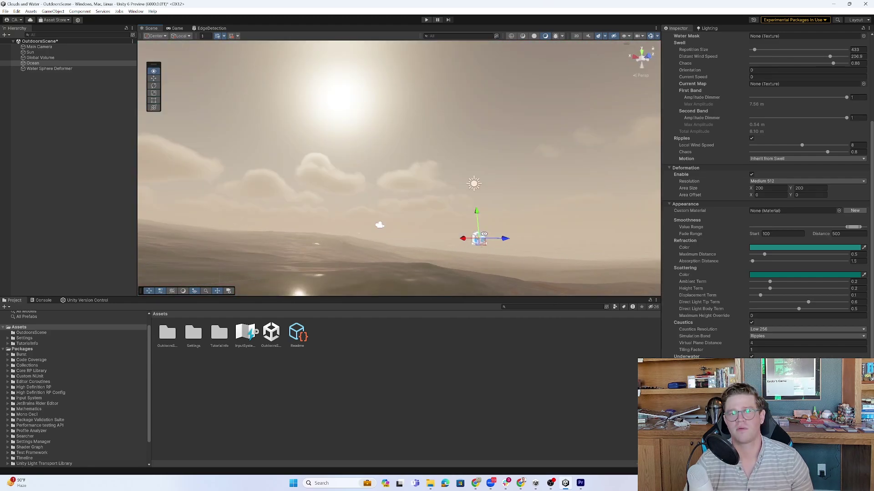
key("w")
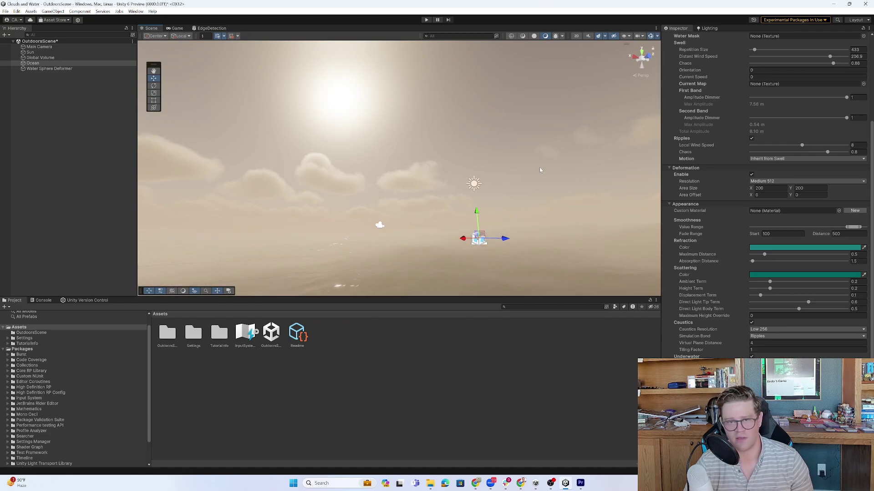
mouse_move(519, 215)
middle_mouse_down()
mouse_move(542, 142)
mouse_move(552, 161)
middle_mouse_up()
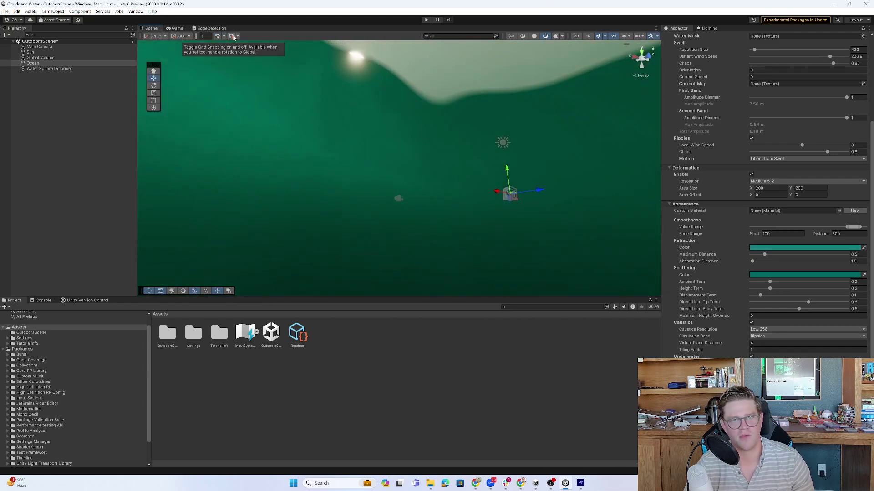
Toggle grid snapping, then rise above the water to view the clouds over the red-tinted sea.
left_click(217, 36)
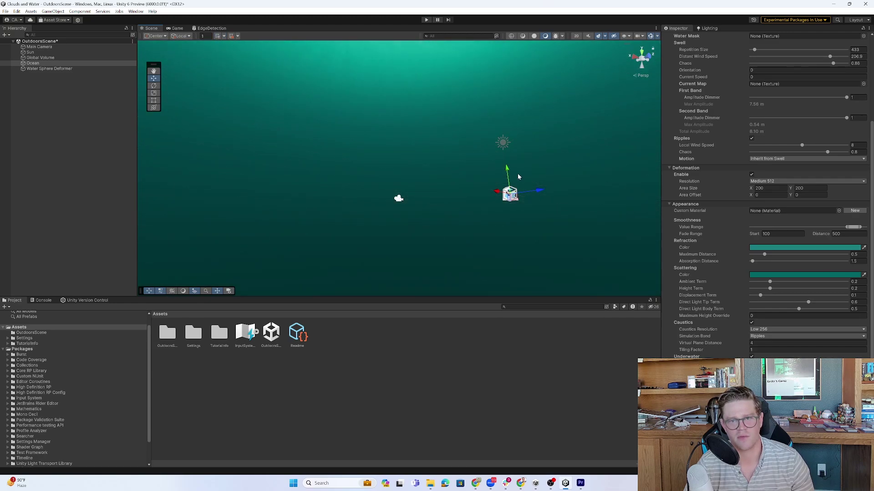
middle_click_drag(508, 146, 516, 180)
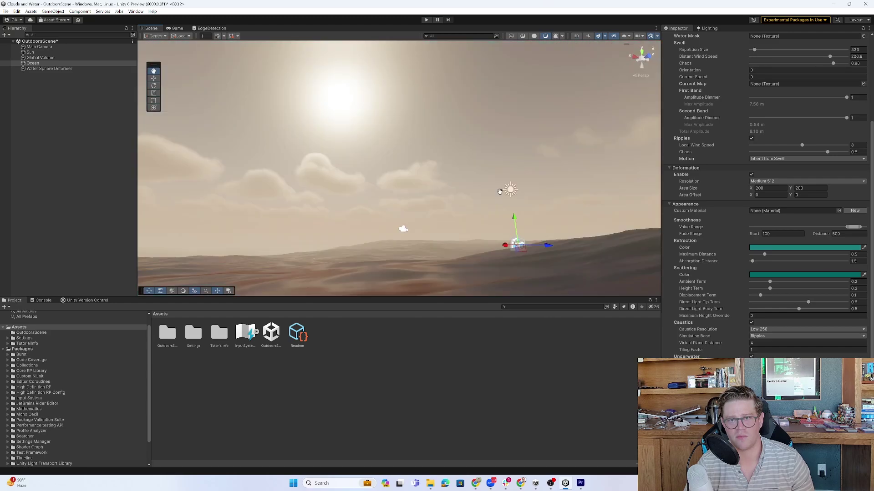
mouse_move(498, 164)
middle_mouse_down()
mouse_move(497, 203)
mouse_move(513, 159)
mouse_move(509, 139)
middle_mouse_up()
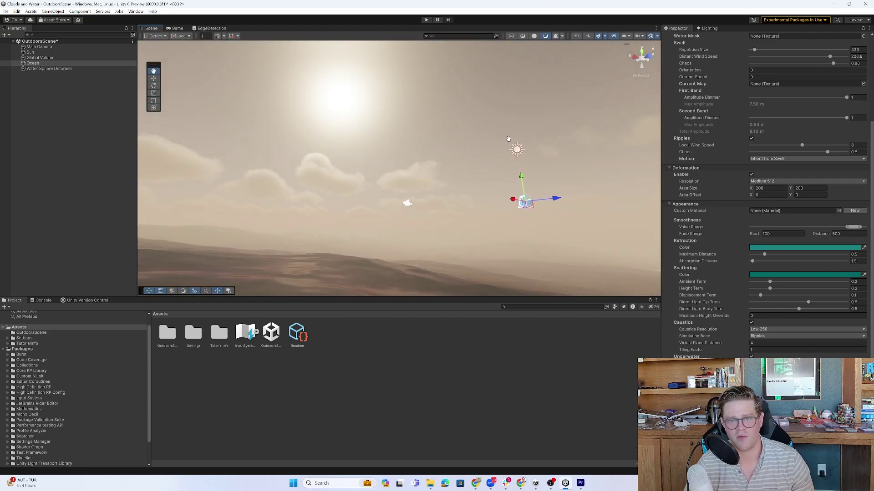
scroll(412, 185, "up", 5)
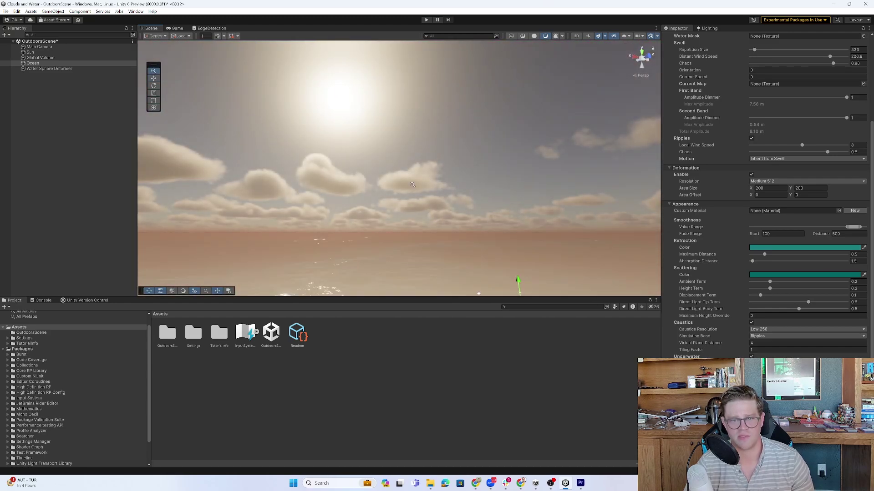
scroll(412, 185, "down", 3)
right_click_drag(412, 185, 464, 172)
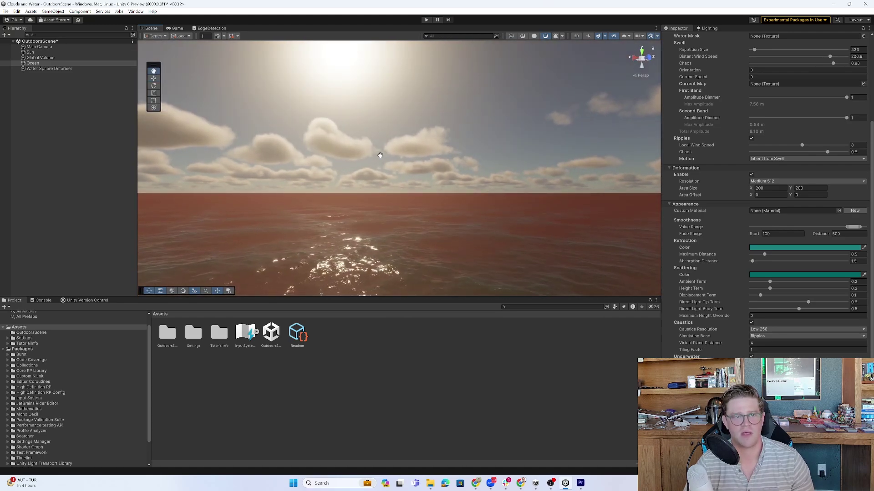
Untick the red Tint override in the Global Volume's Fog settings.
left_click(49, 59)
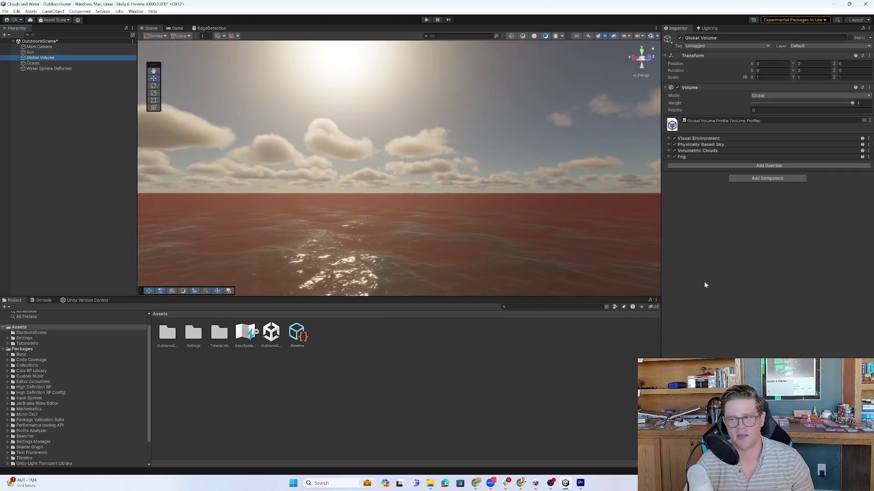
left_click(669, 157)
left_click(677, 214)
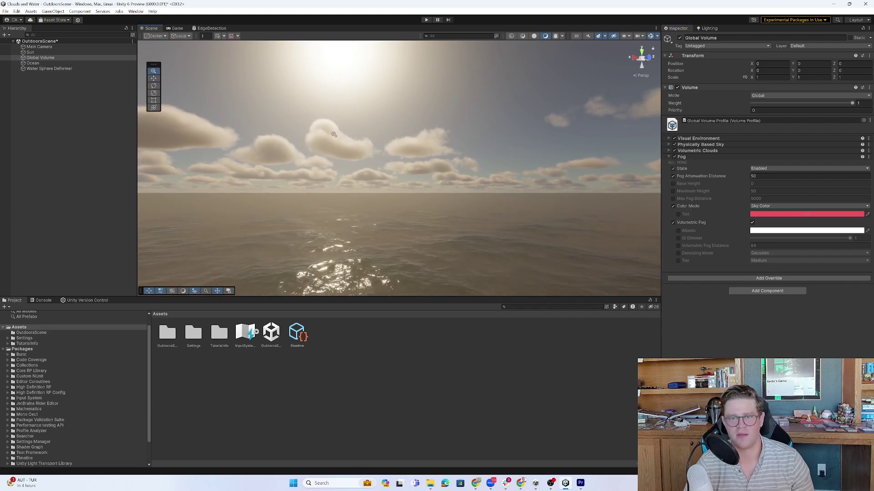
right_click_drag(450, 206, 502, 184)
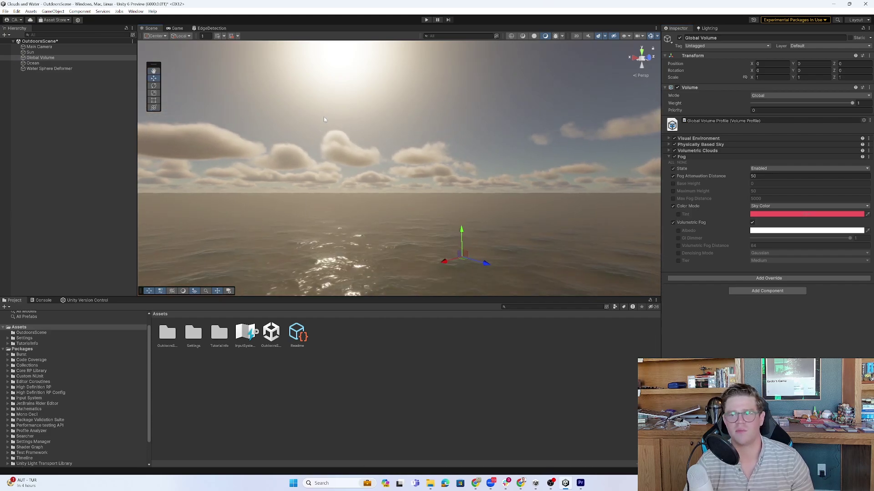
scroll(502, 185, "down", 3)
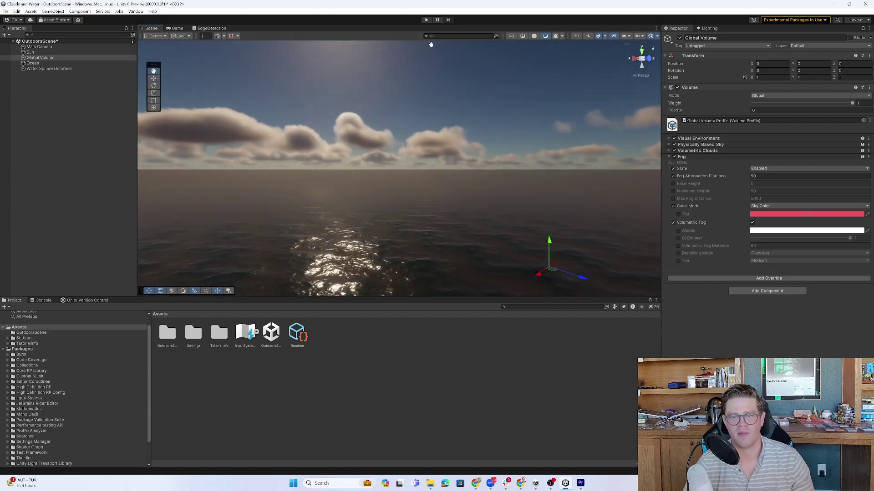
Reselect the Global Volume and set Fog Attenuation Distance to 250.
left_click(365, 159)
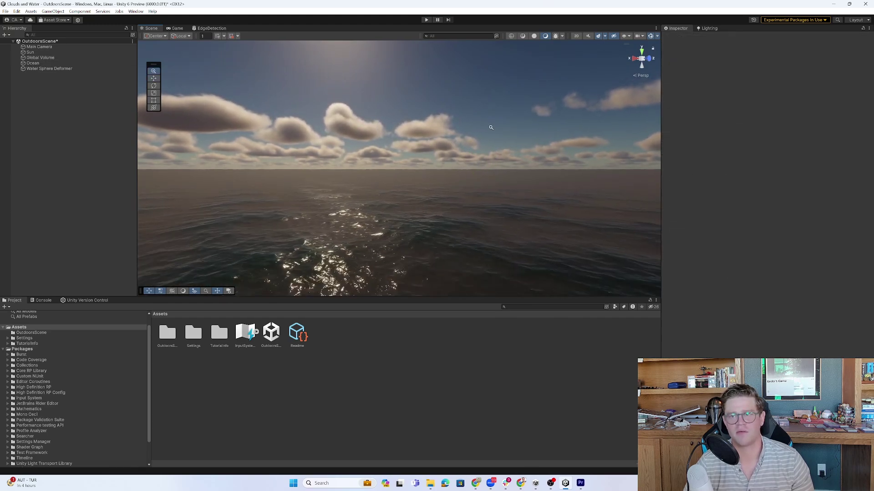
left_click(41, 64)
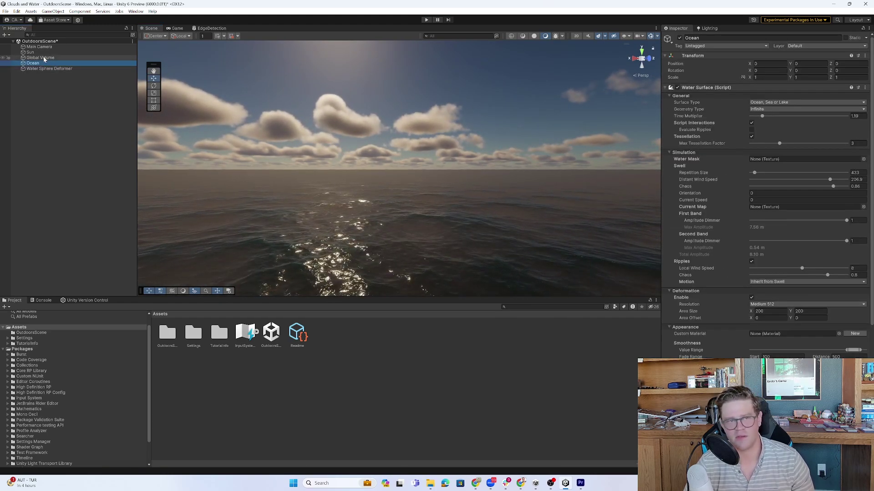
left_click(61, 58)
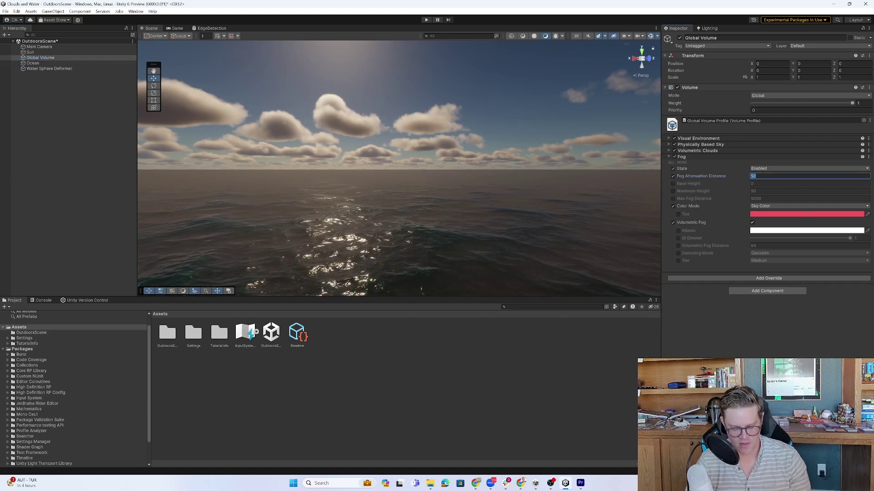
type("1")
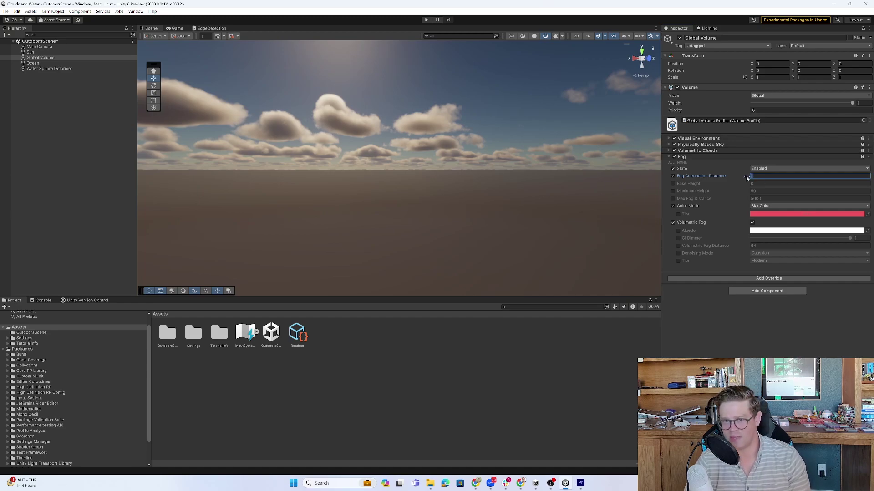
key("BackSpace")
type("500")
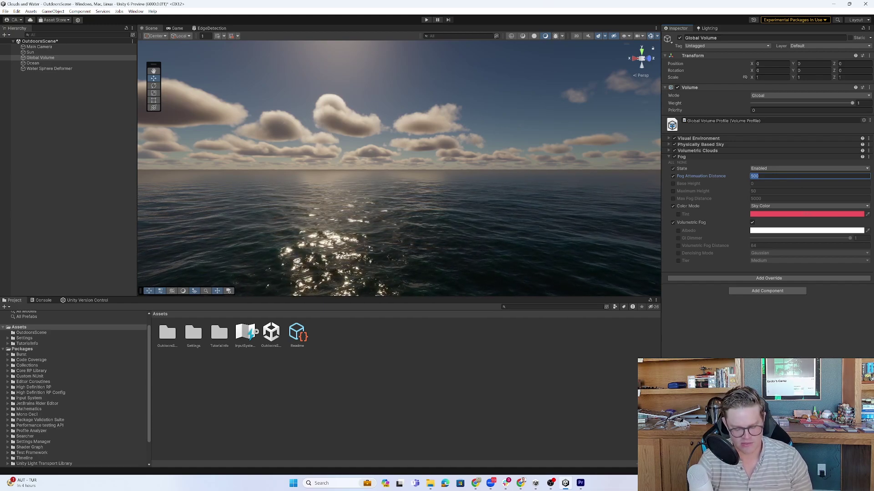
type("250")
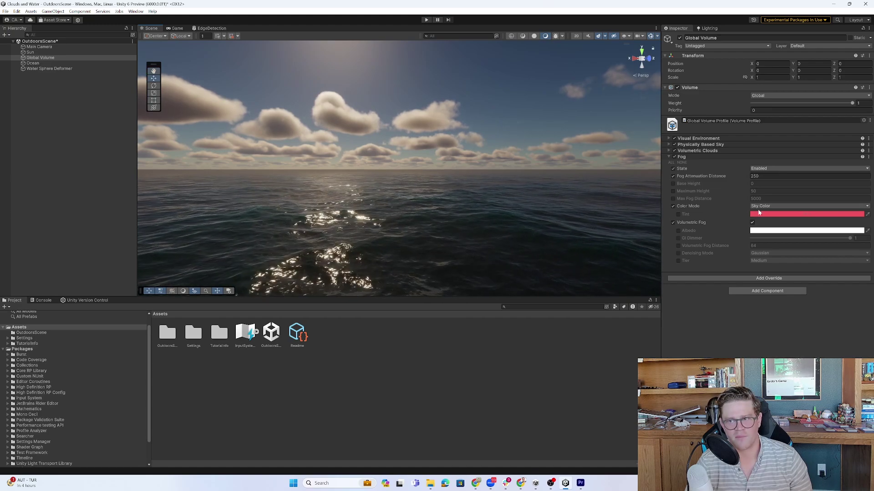
Re-enable the fog Tint and pick a pale light blue in the HDR Color picker.
left_click(674, 215)
left_click(792, 214)
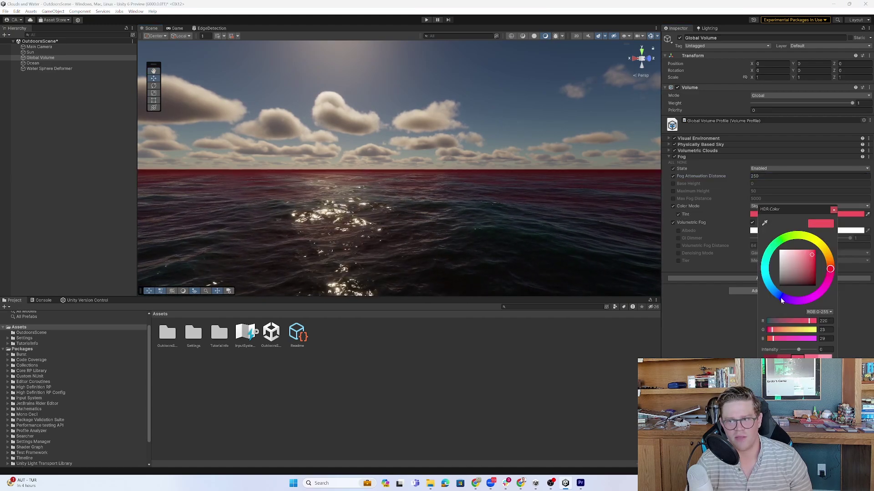
left_click(781, 299)
left_click_drag(780, 295, 772, 290)
left_click(781, 257)
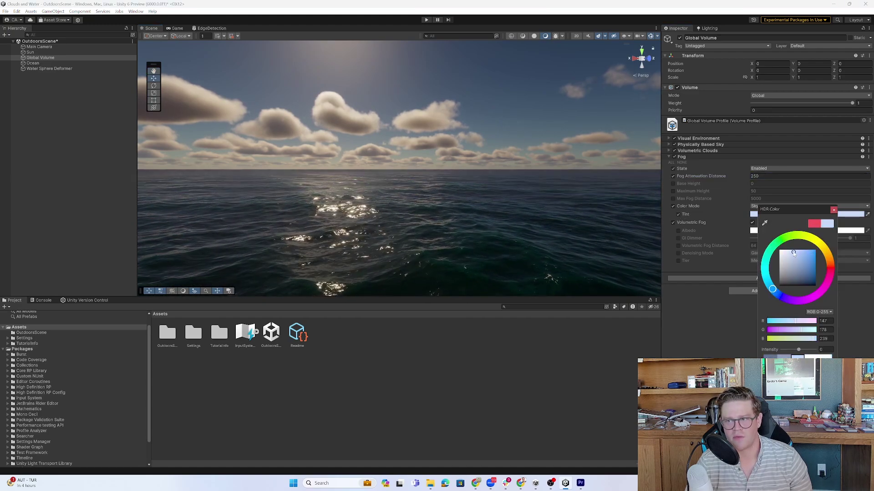
left_click_drag(781, 256, 785, 254)
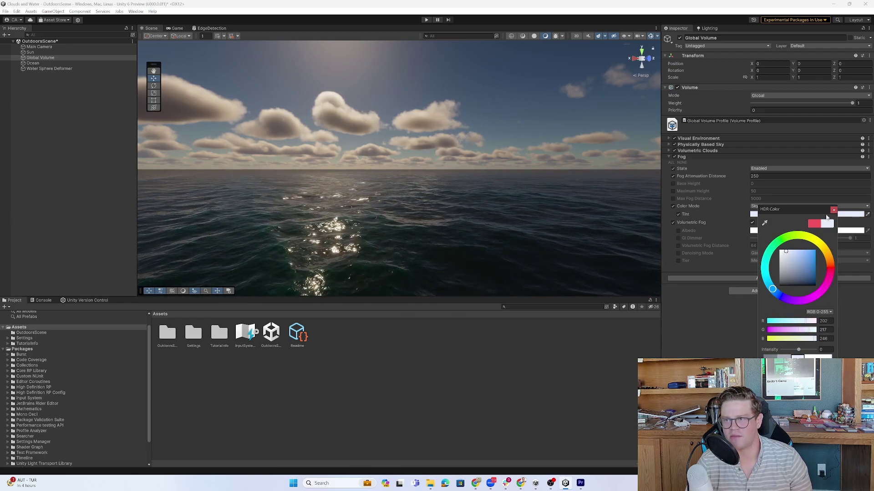
left_click_drag(490, 242, 500, 130)
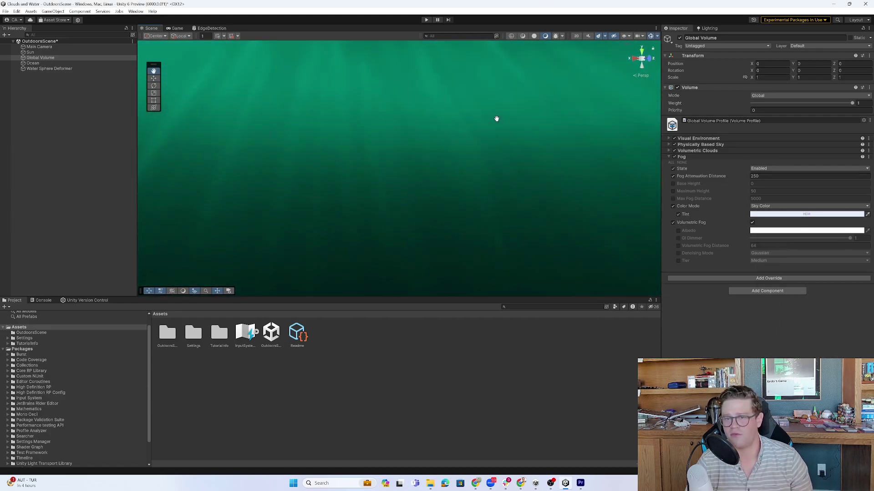
middle_click_drag(496, 115, 498, 122)
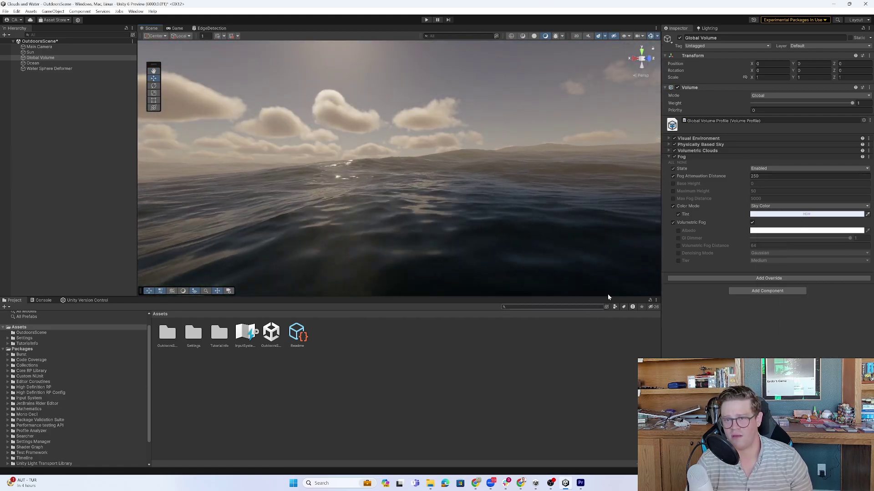